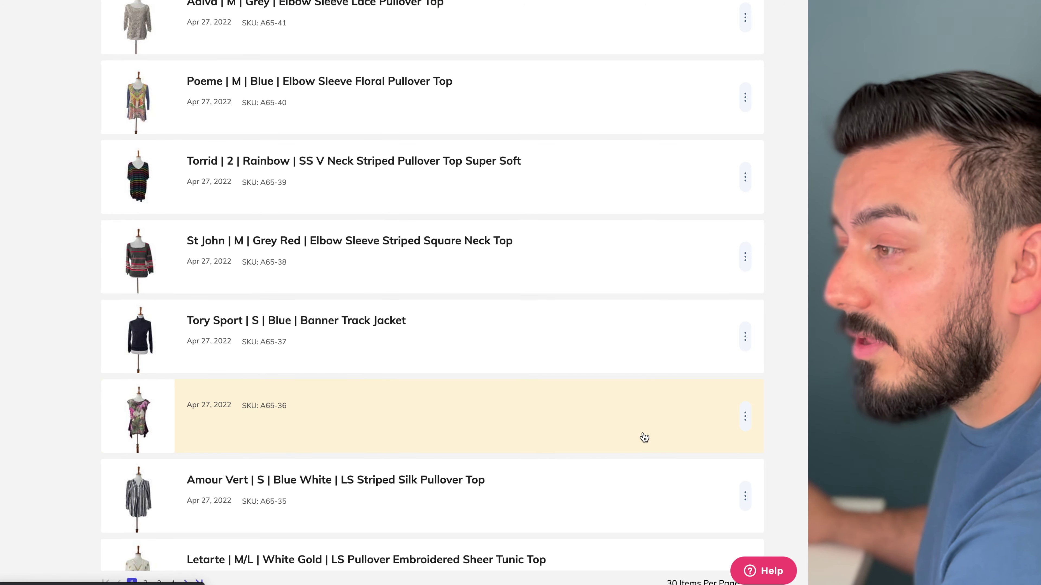
pyautogui.scroll(-3, 644, 438)
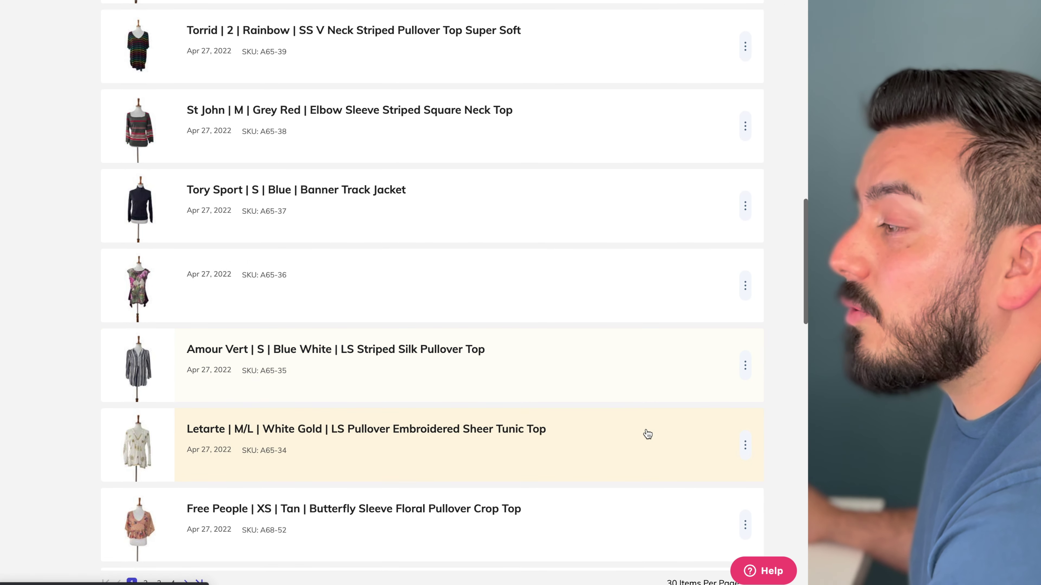
pyautogui.scroll(-3, 648, 435)
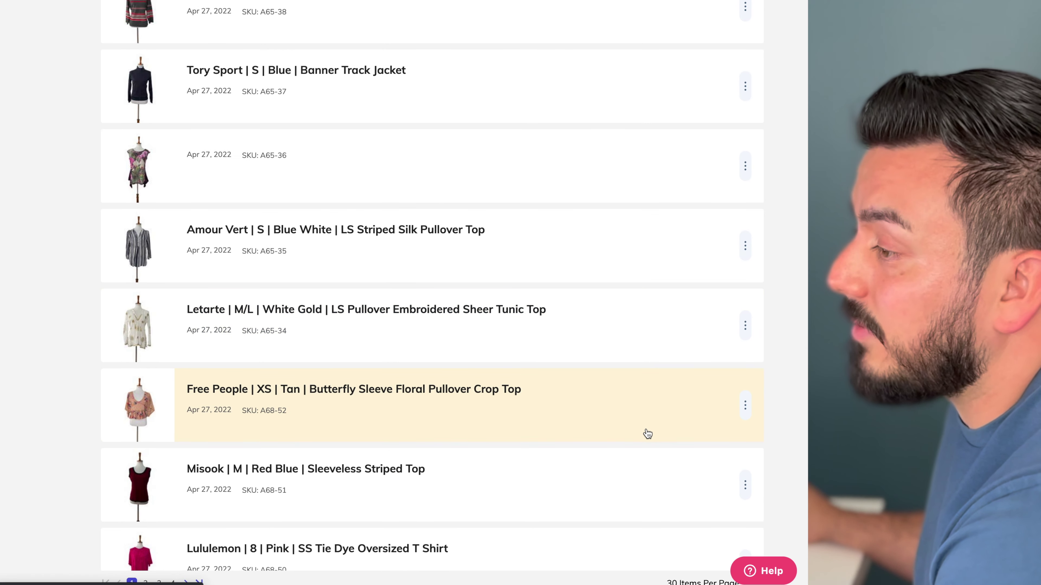
pyautogui.scroll(-3, 648, 434)
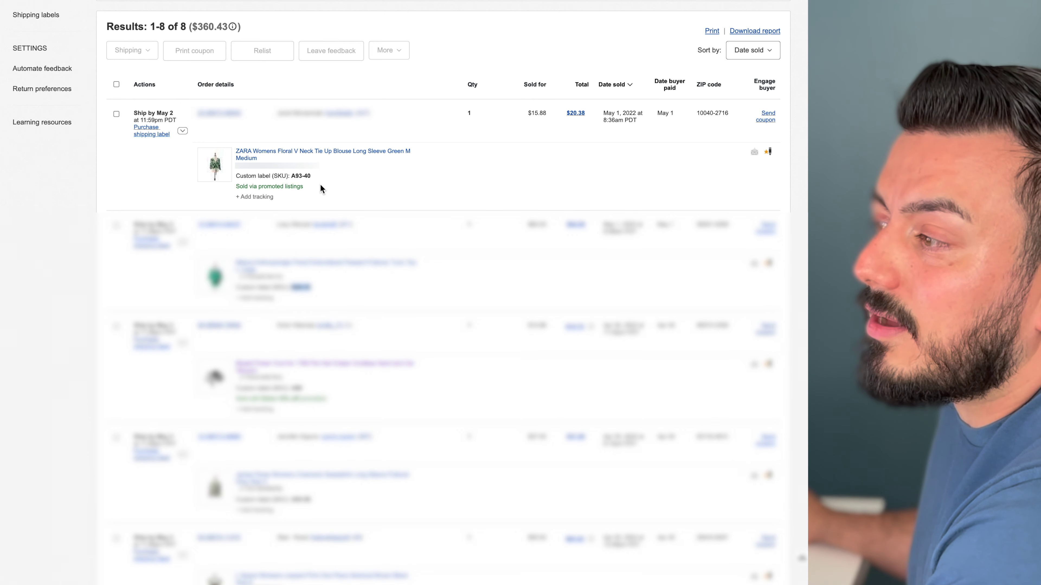
# Copy SKU A93-40 from the ZARA blouse's eBay order, search the Vendoo inventory for it, and open the matching active item
pyautogui.moveTo(310, 175); pyautogui.dragTo(295, 179)
pyautogui.hotkey('ctrl', 'c')
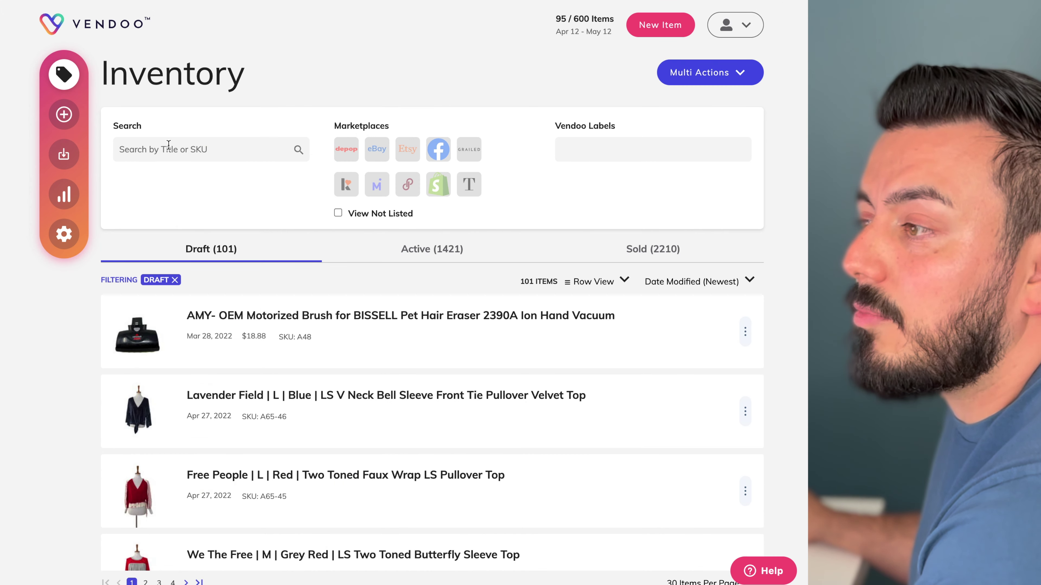
pyautogui.click(170, 153)
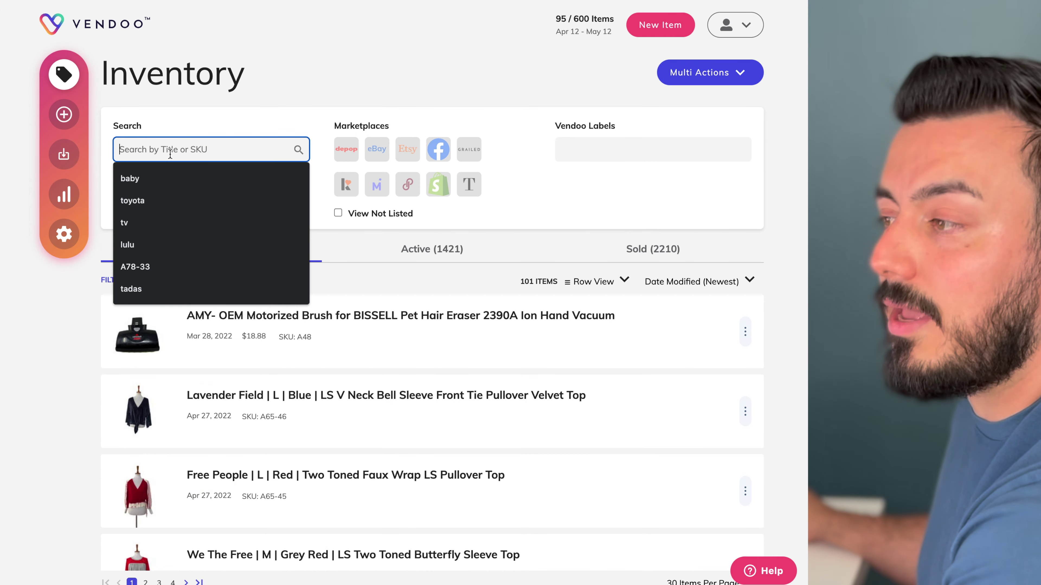
pyautogui.hotkey('ctrl', 'v')
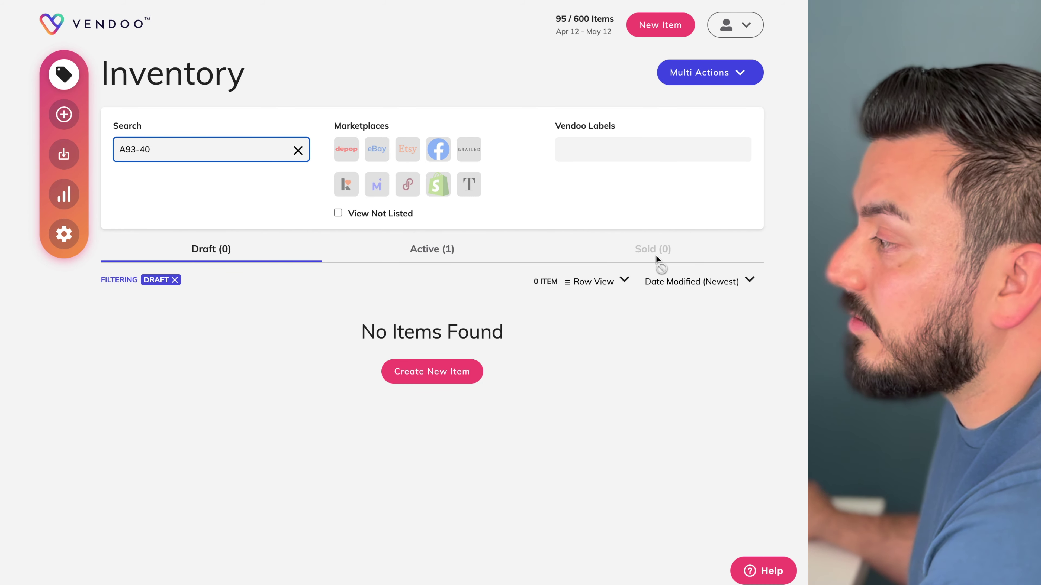
pyautogui.click(433, 257)
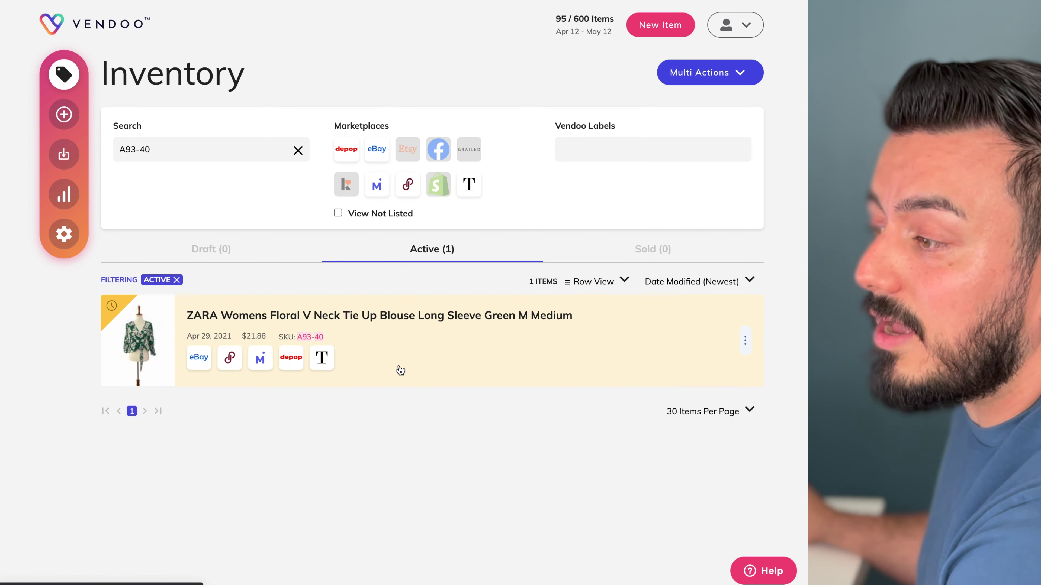
pyautogui.click(455, 356)
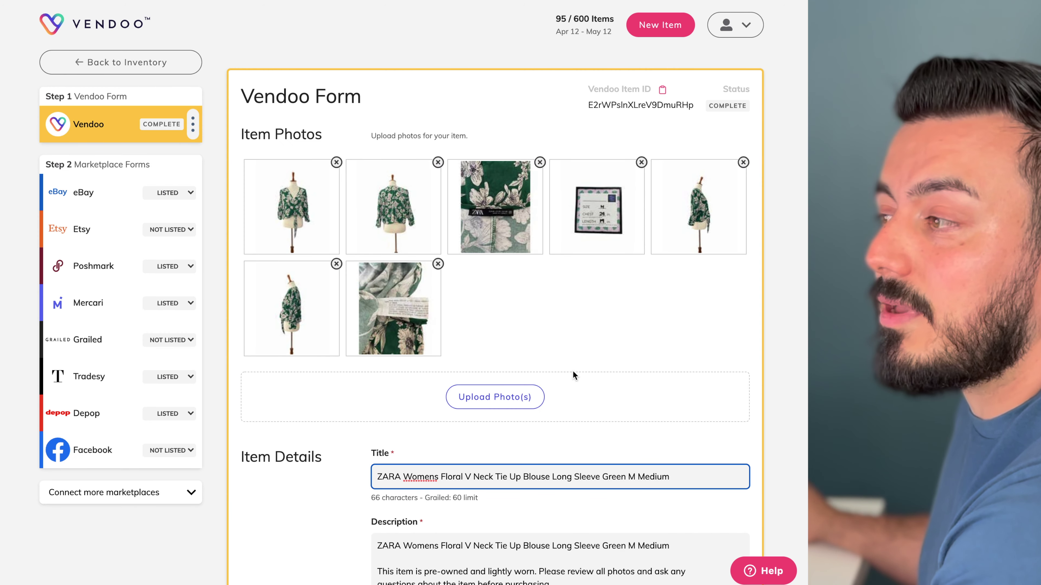
# Review the blouse's Vendoo form, including its description, brand, condition, colors, SKU, category, package details and price
pyautogui.moveTo(426, 336); pyautogui.dragTo(455, 387)
pyautogui.scroll(-10, 363, 376)
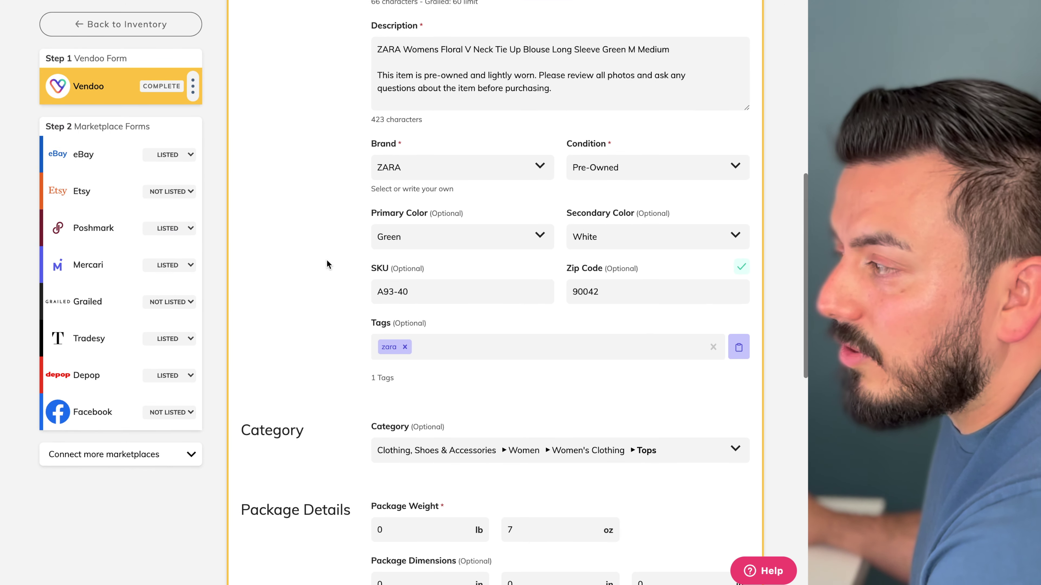
pyautogui.scroll(-2, 326, 263)
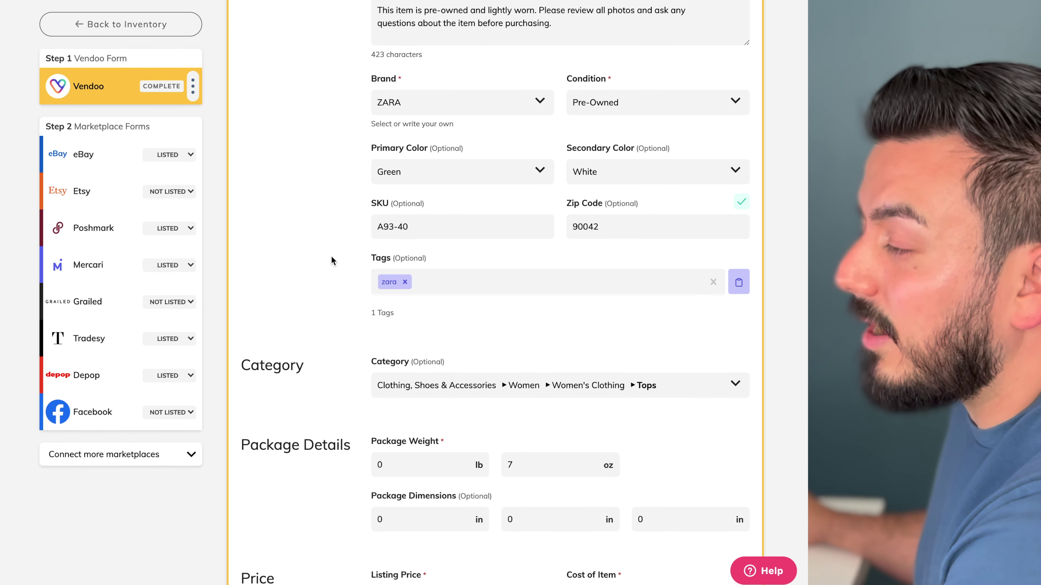
pyautogui.scroll(-1, 331, 255)
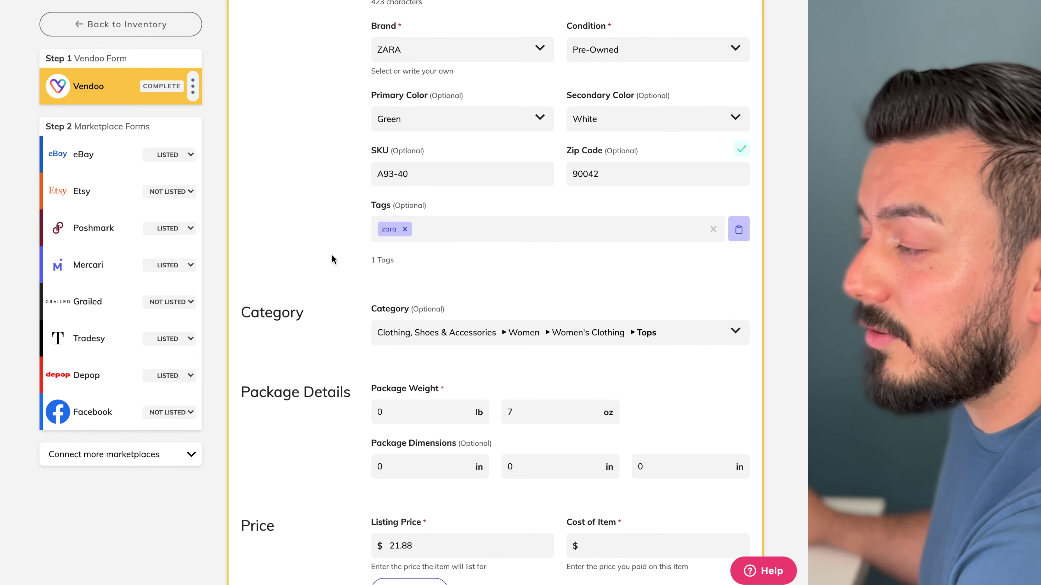
pyautogui.scroll(-1, 316, 257)
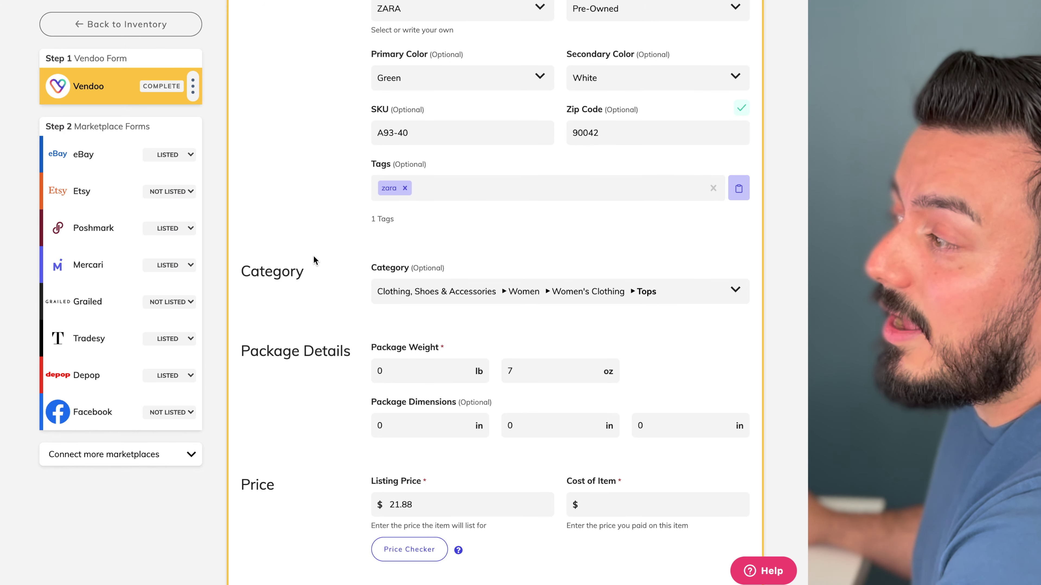
pyautogui.scroll(1, 313, 256)
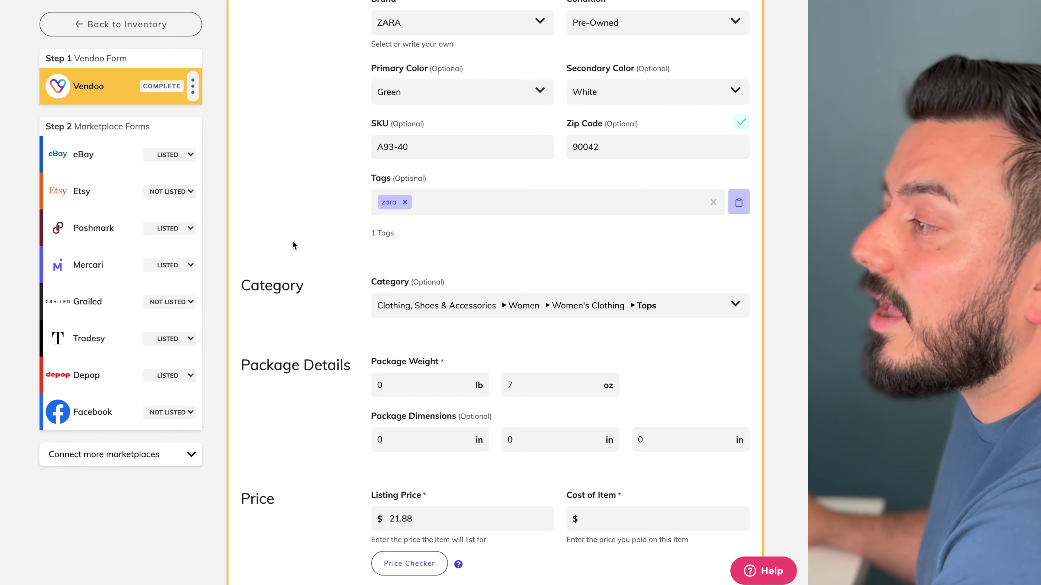
pyautogui.scroll(2, 294, 240)
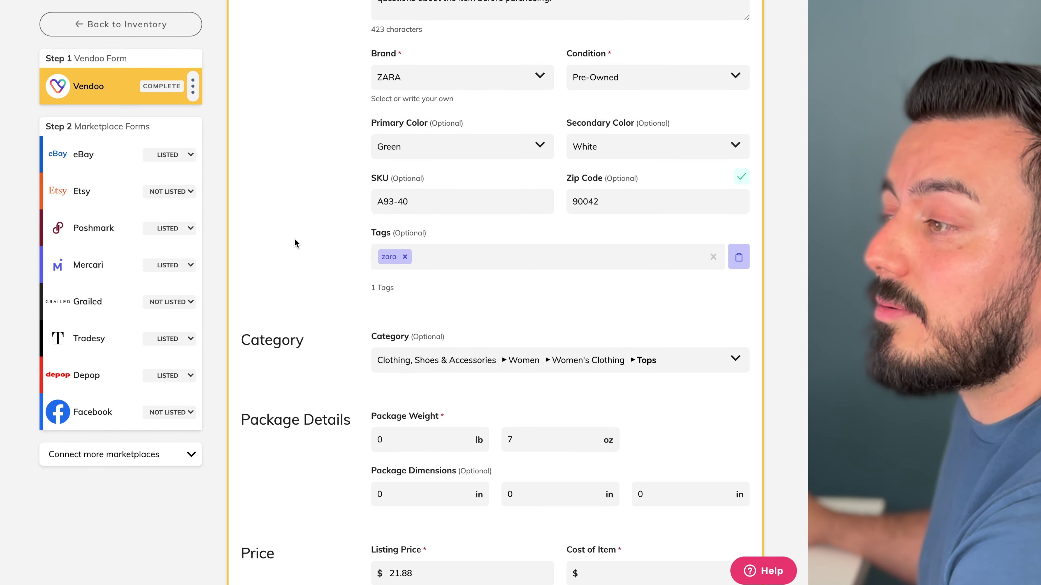
pyautogui.scroll(3, 295, 242)
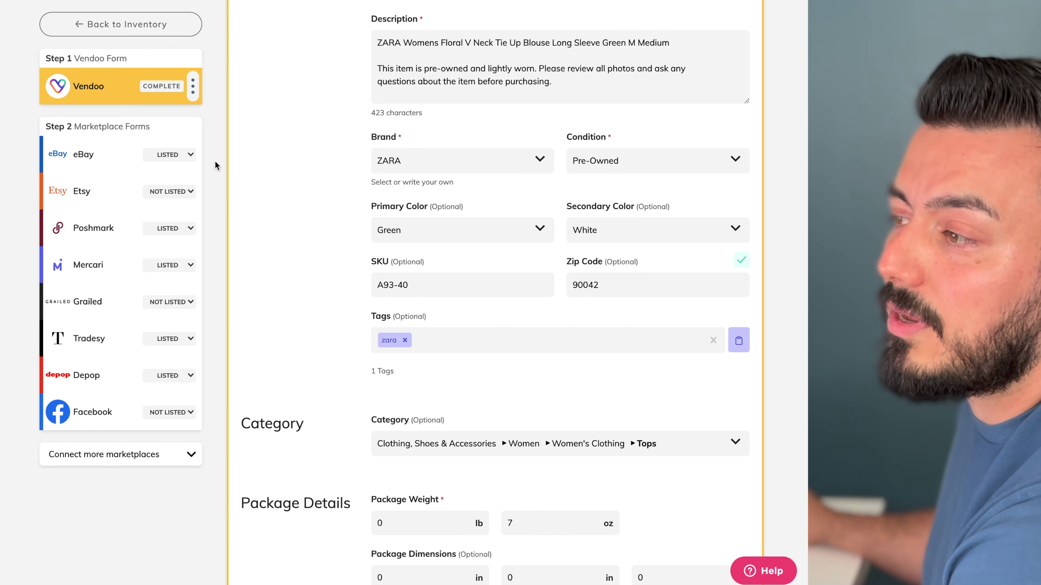
# In the blouse's eBay form, mark the item as sold with a sold price of $15.88
pyautogui.click(164, 159)
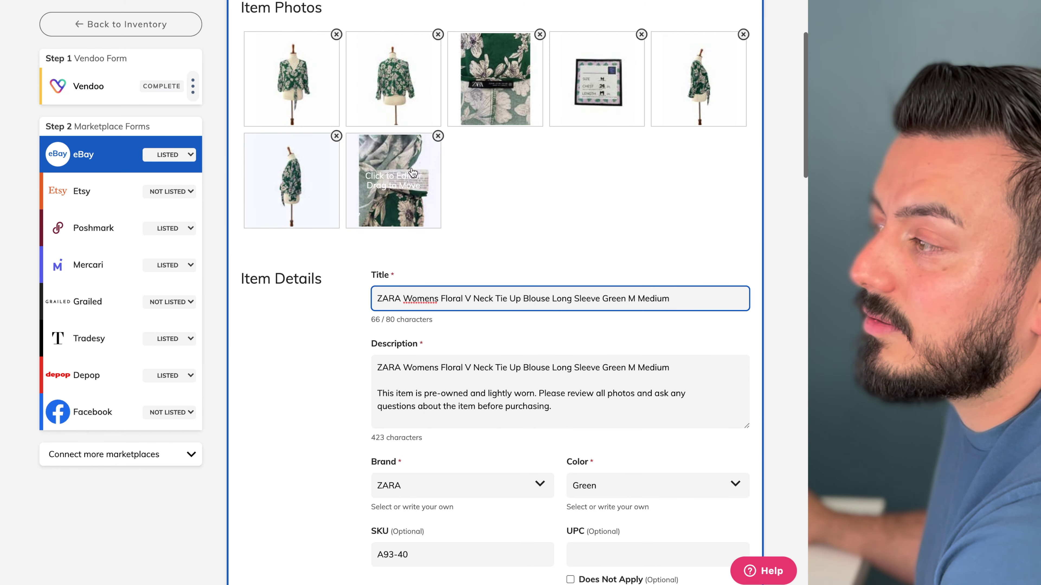
pyautogui.scroll(-3, 403, 171)
pyautogui.scroll(-3, 403, 170)
pyautogui.scroll(4, 403, 170)
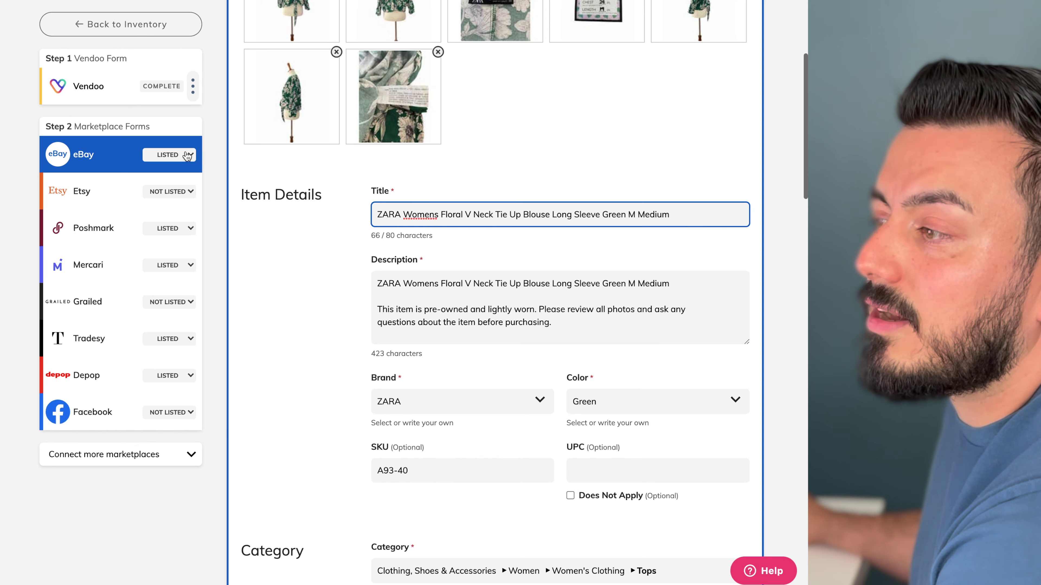
pyautogui.click(173, 159)
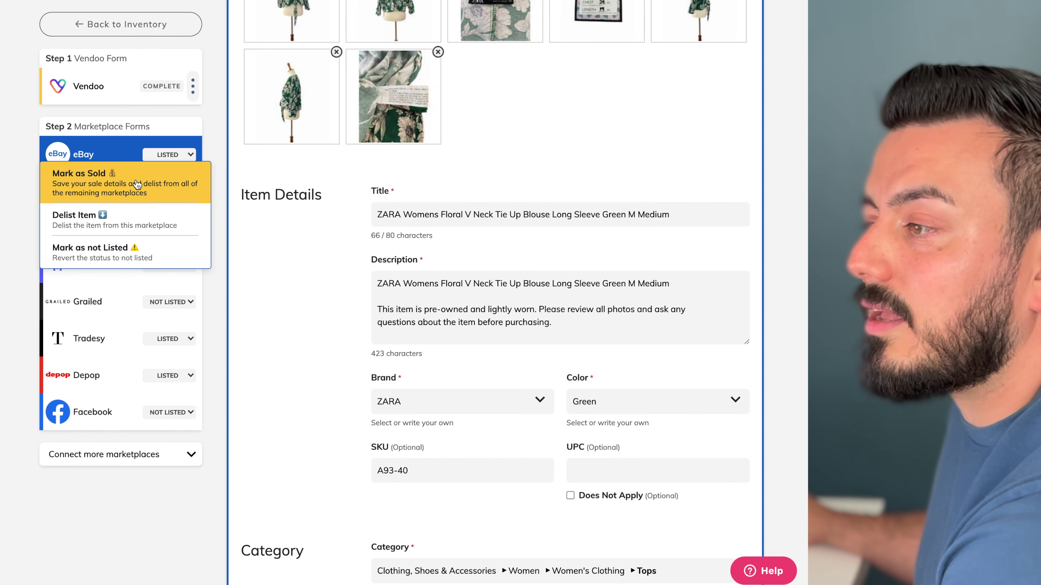
pyautogui.click(137, 185)
pyautogui.doubleClick(262, 296)
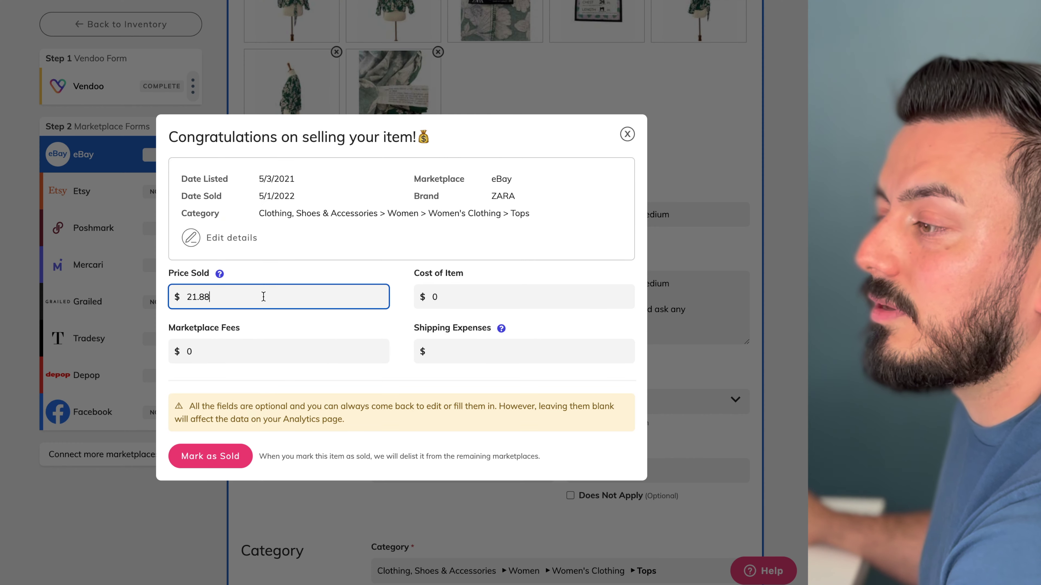
pyautogui.write('1')
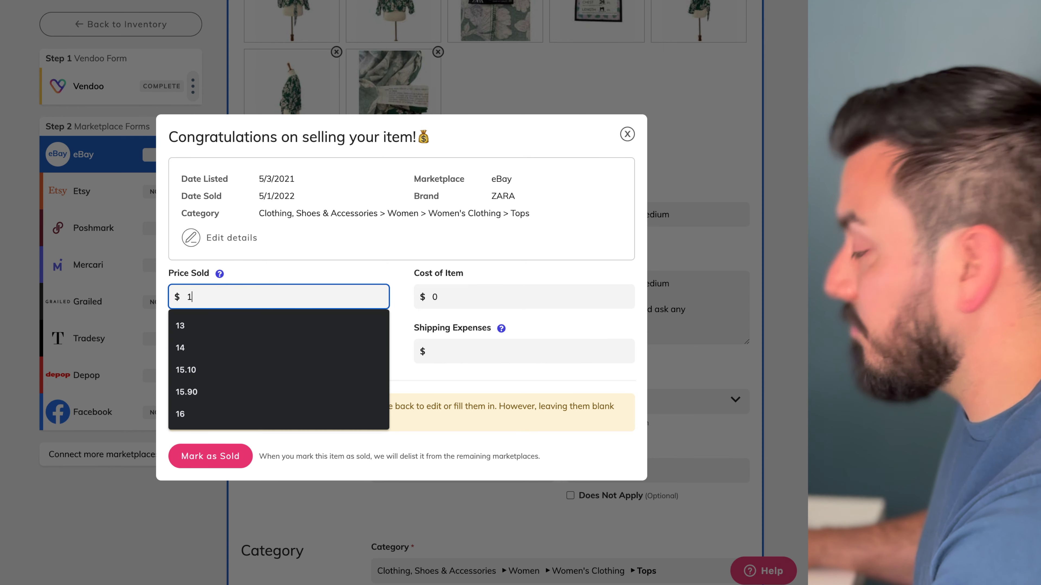
pyautogui.write('5.88')
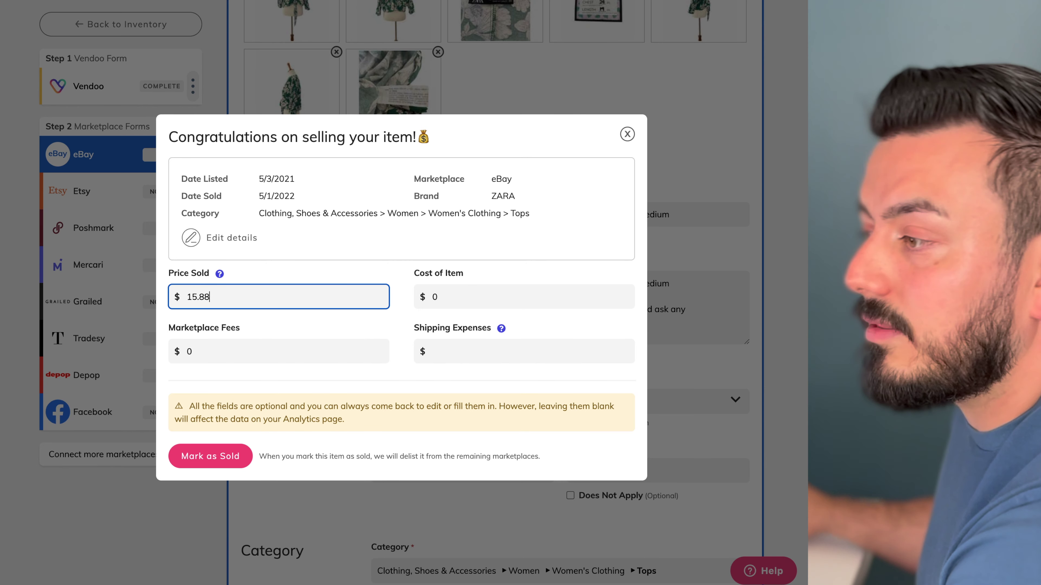
pyautogui.click(214, 451)
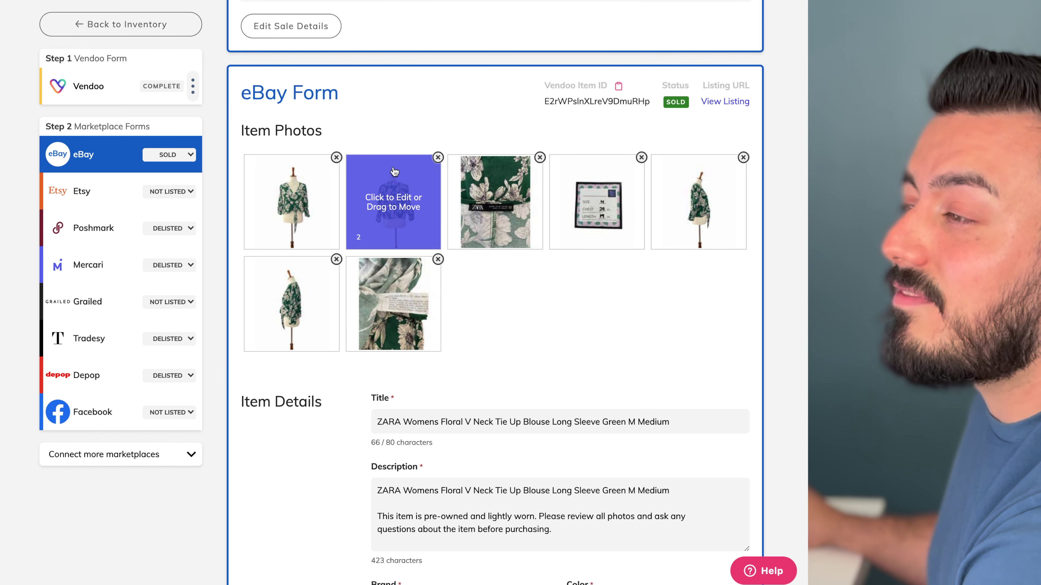
# Check the blouse's live eBay listing and its Poshmark listing from the marketplace forms, closing each page after viewing
pyautogui.click(722, 105)
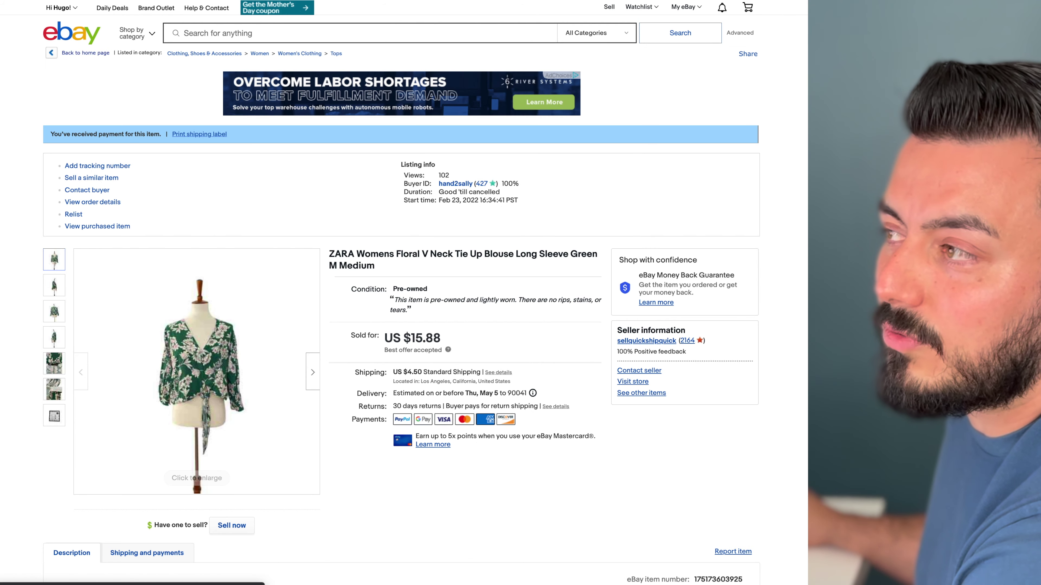
pyautogui.press('super+w')
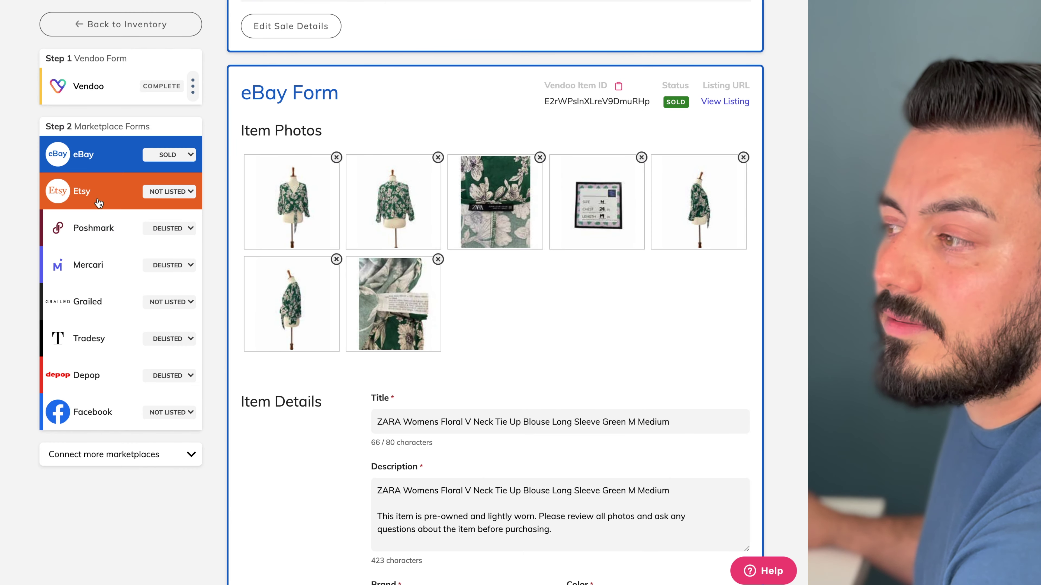
pyautogui.click(91, 231)
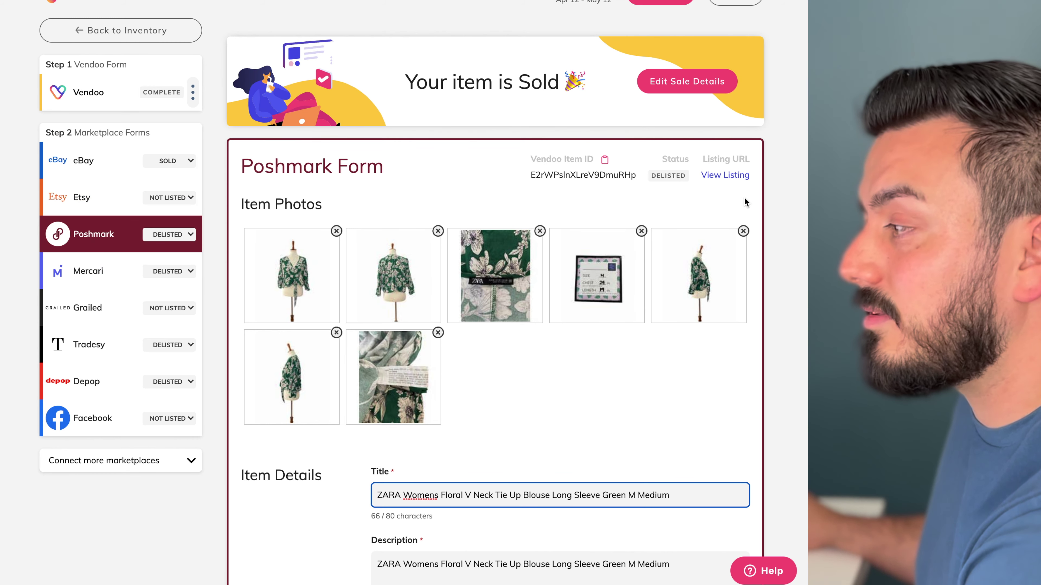
pyautogui.click(730, 179)
pyautogui.scroll(-3, 702, 261)
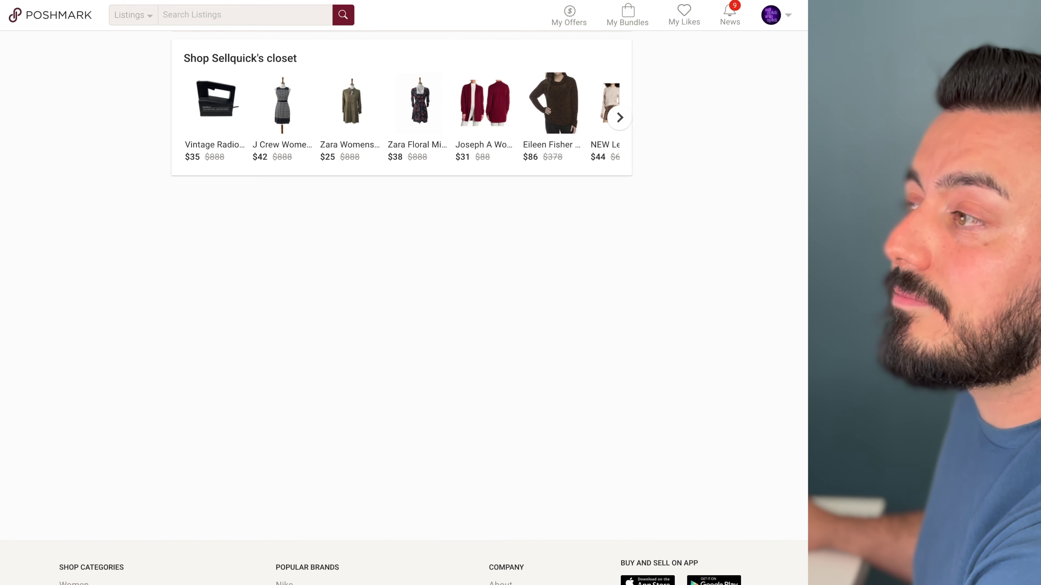
pyautogui.hotkey('ctrl', 'w')
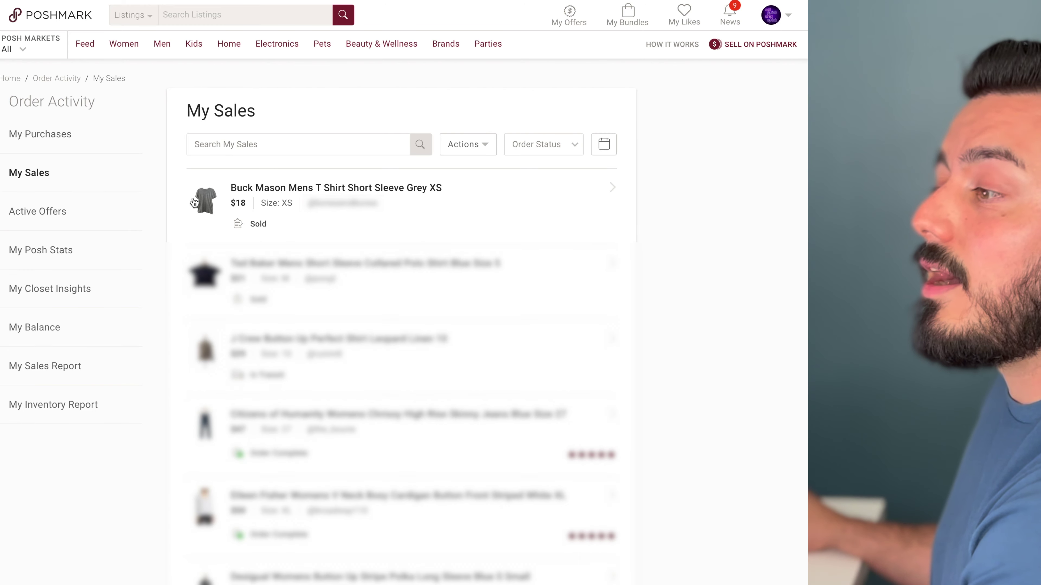
# In Poshmark's sales, open the order for the Buck Mason Mens T Shirt and copy its SKU A68-38
pyautogui.rightClick(215, 203)
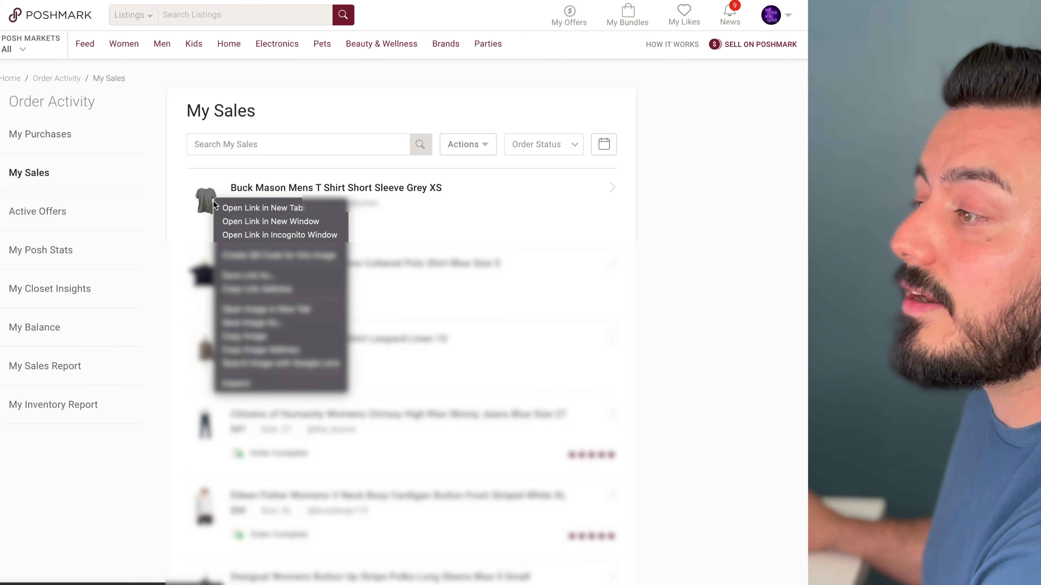
pyautogui.click(276, 209)
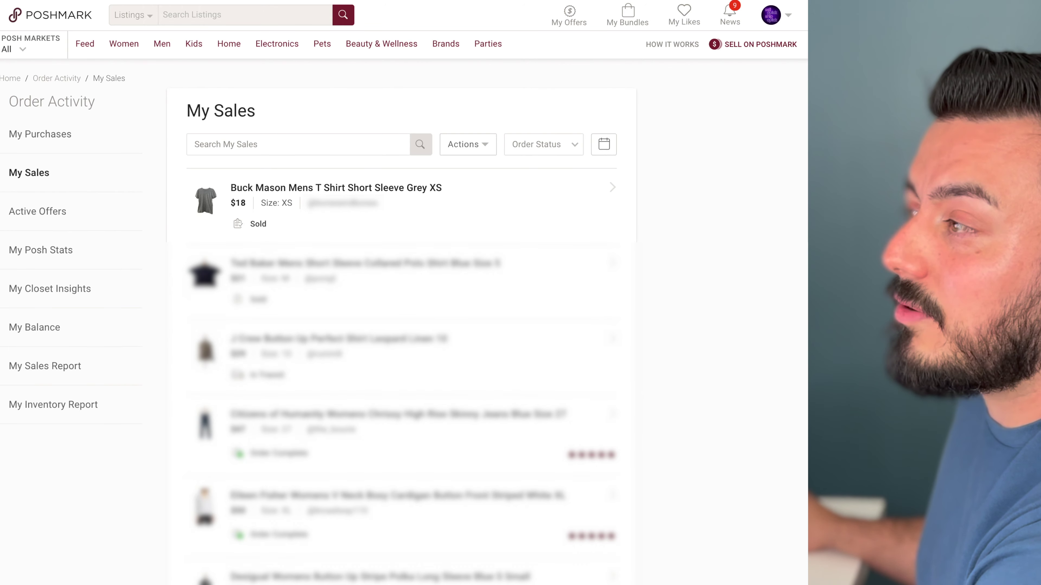
pyautogui.click(336, 188)
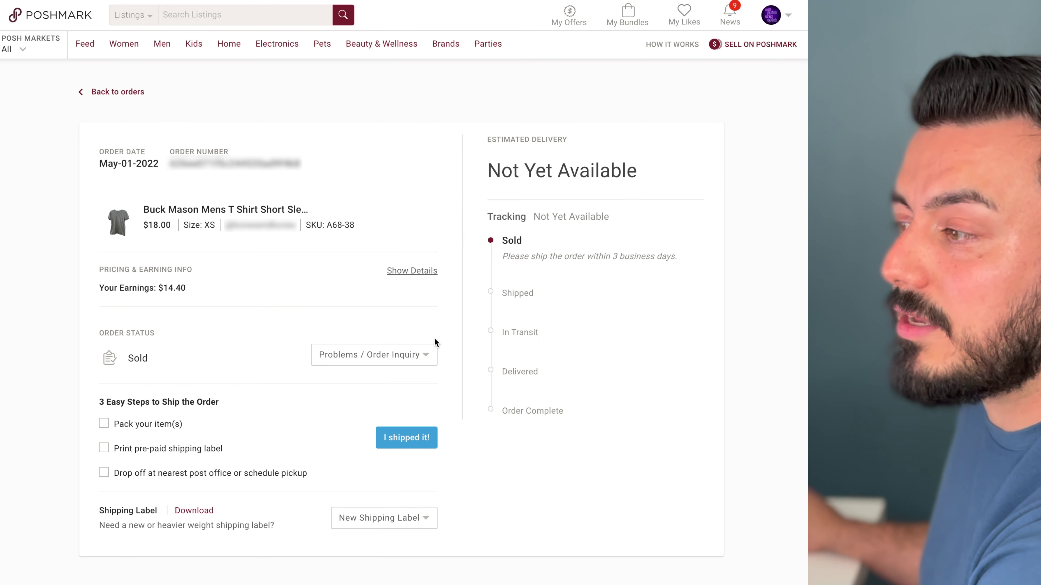
pyautogui.moveTo(355, 225); pyautogui.dragTo(326, 226)
pyautogui.hotkey('ctrl', 'c')
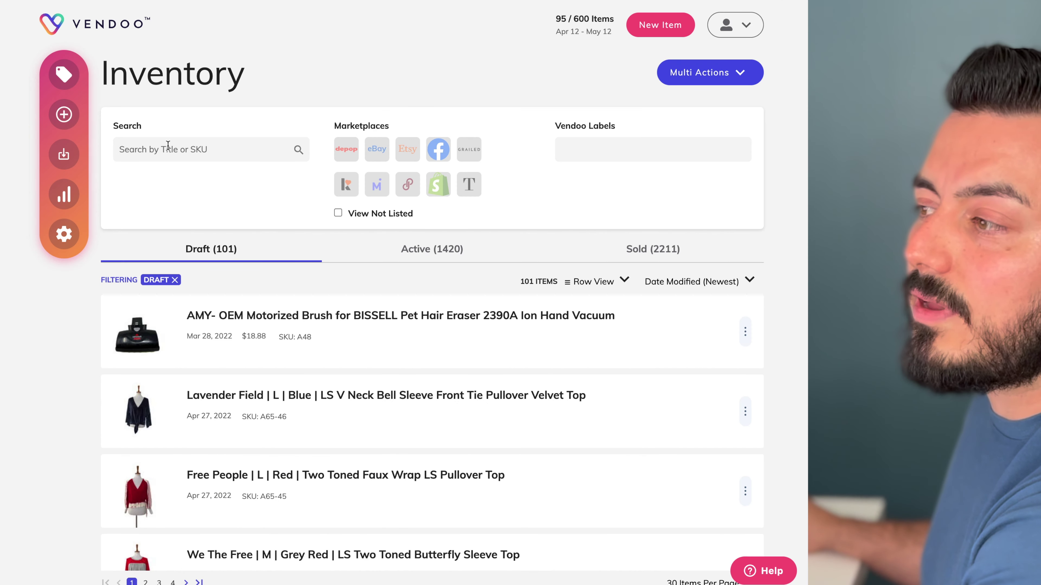
# Search the Vendoo inventory for SKU A68-38 and open the matching active Buck Mason T-shirt item
pyautogui.click(168, 145)
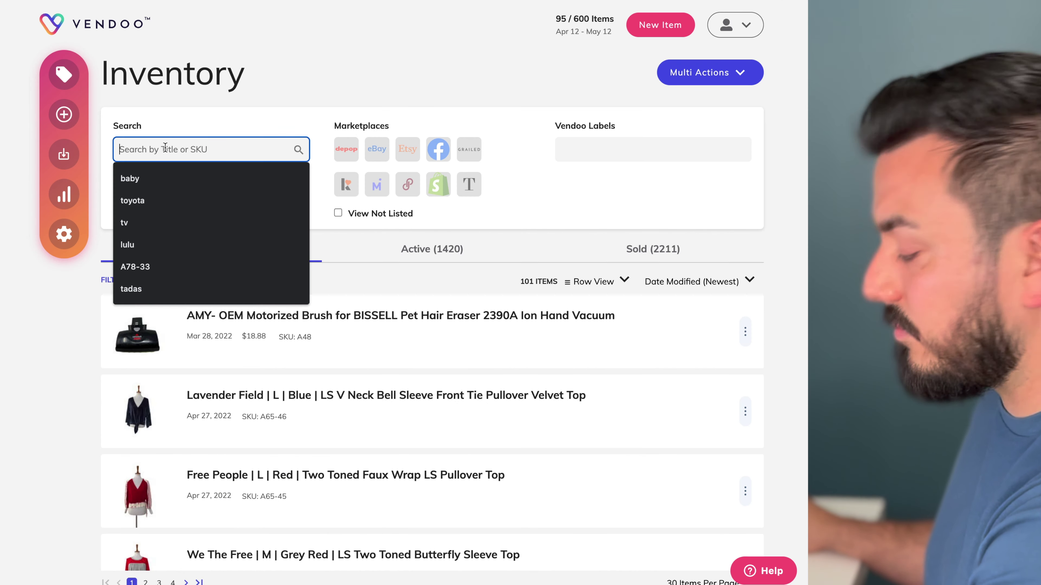
pyautogui.hotkey('ctrl', 'v')
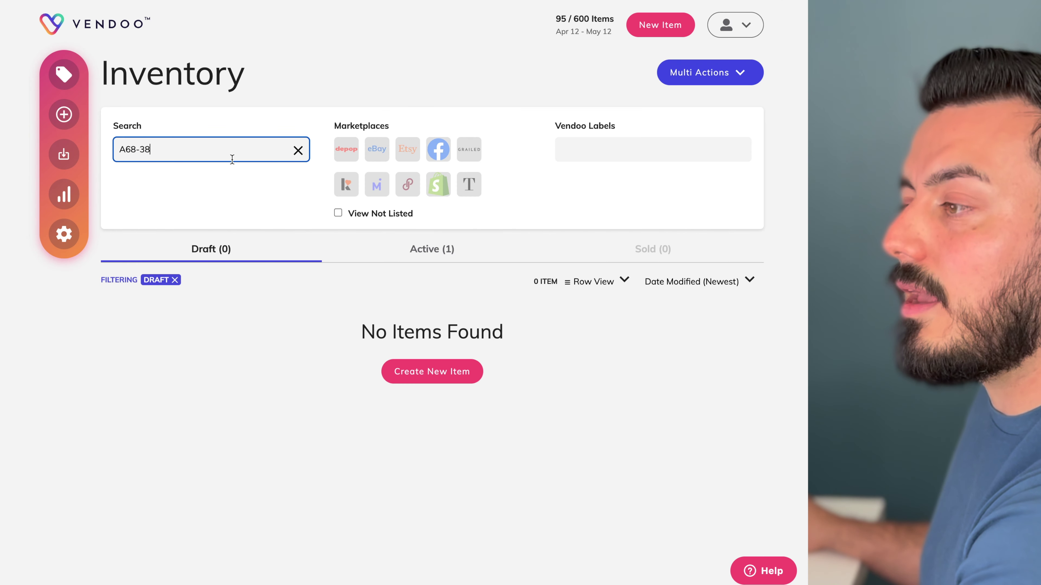
pyautogui.click(442, 248)
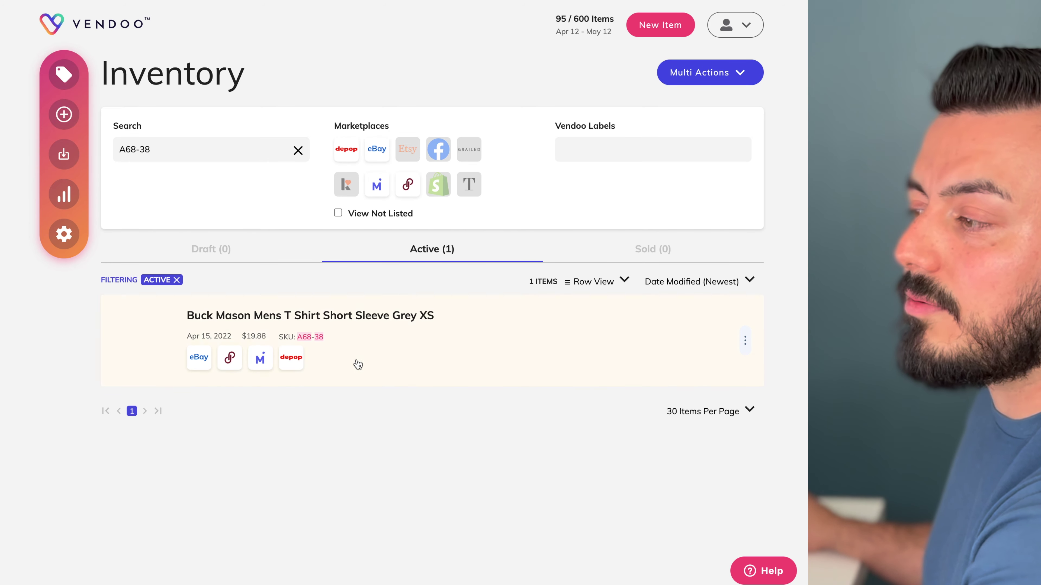
pyautogui.click(392, 341)
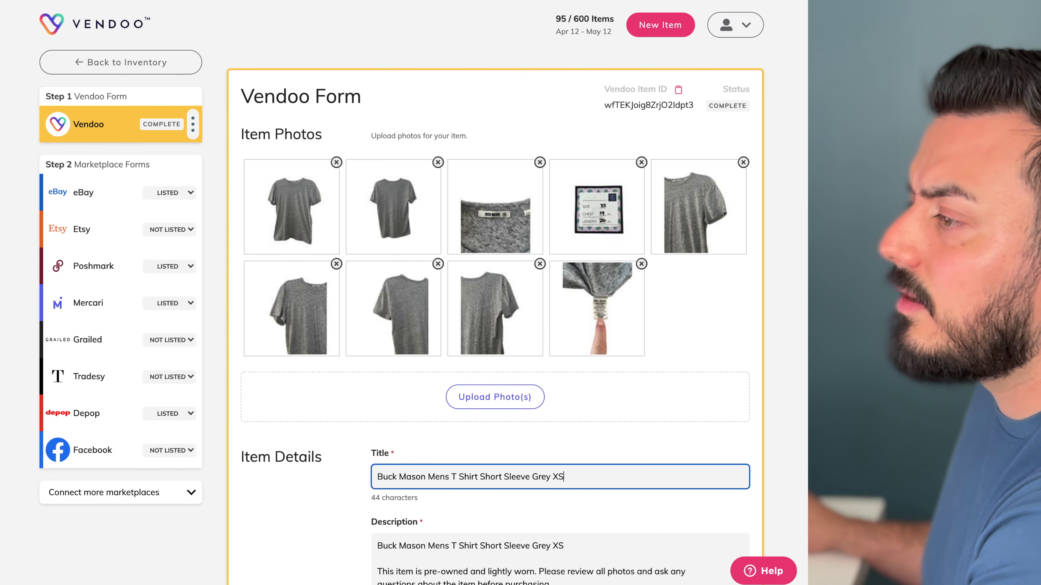
# Mark the Buck Mason T-shirt as sold on Poshmark with a sold price of $18
pyautogui.click(174, 266)
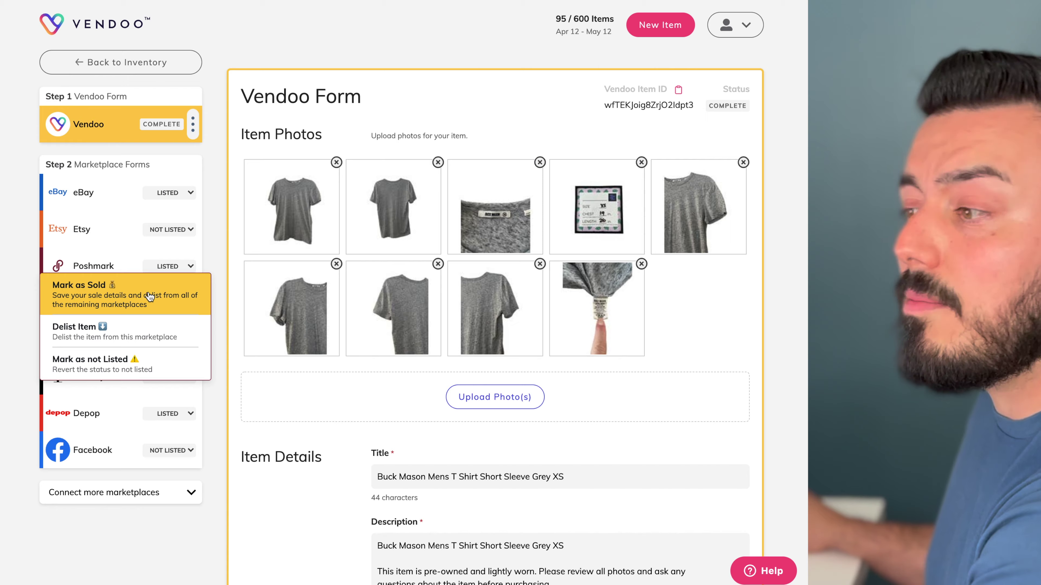
pyautogui.click(152, 297)
pyautogui.click(225, 296)
pyautogui.doubleClick(230, 296)
pyautogui.write('18')
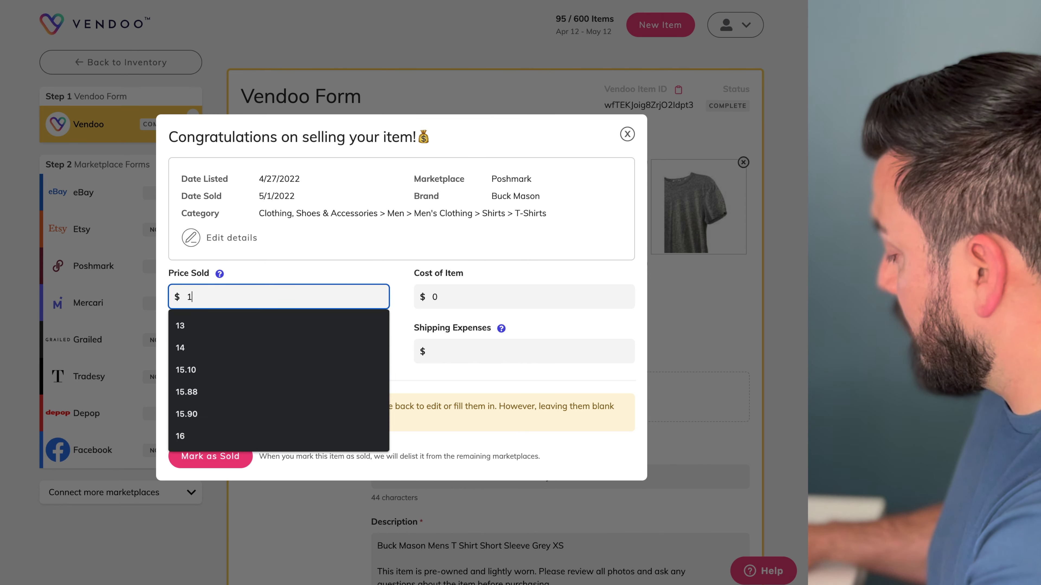
pyautogui.click(401, 276)
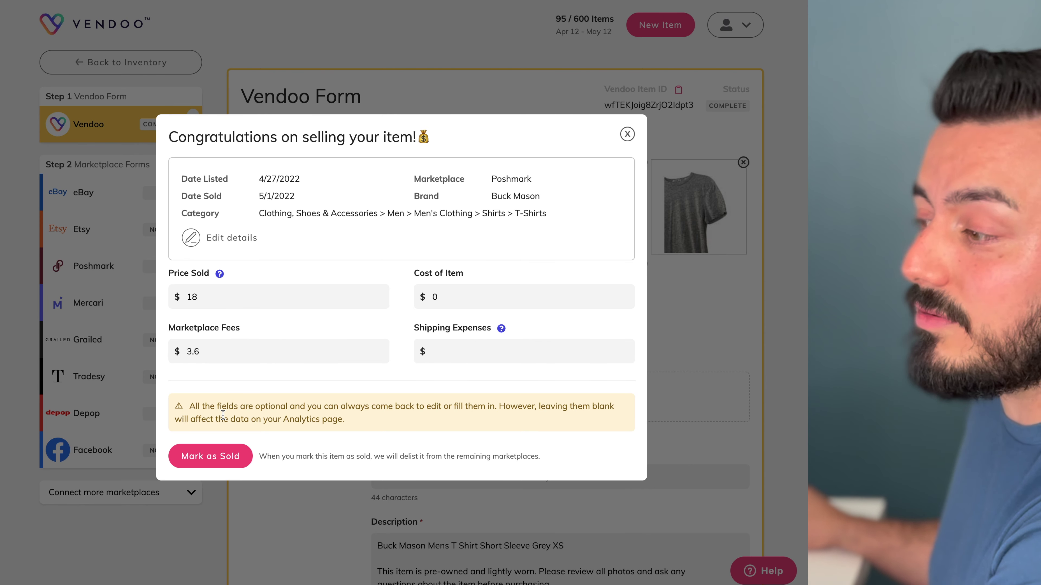
pyautogui.click(200, 458)
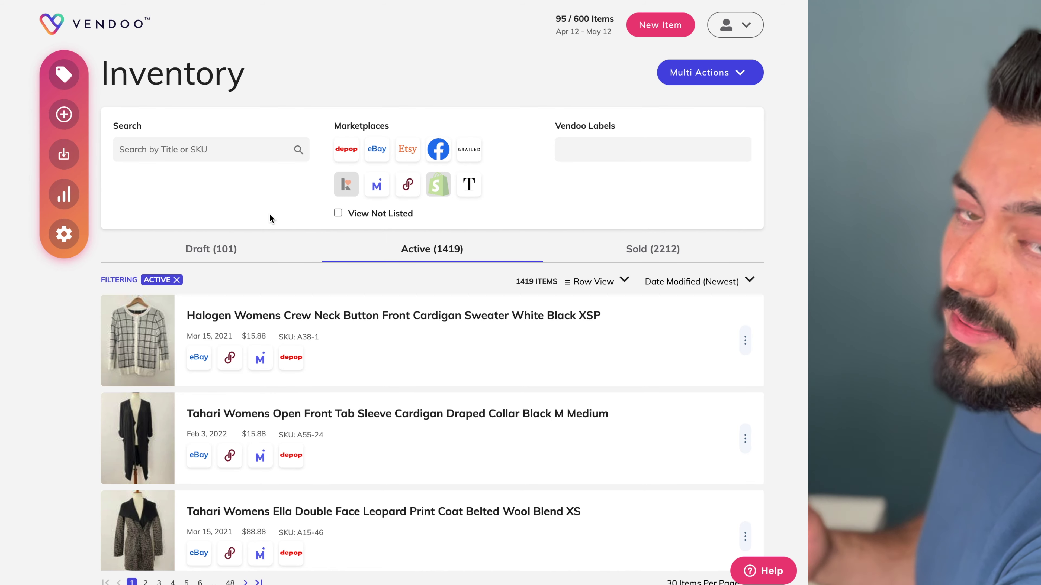
# Sort the active inventory by Date Created (Oldest)
pyautogui.click(467, 348)
pyautogui.scroll(-3, 425, 393)
pyautogui.scroll(3, 476, 398)
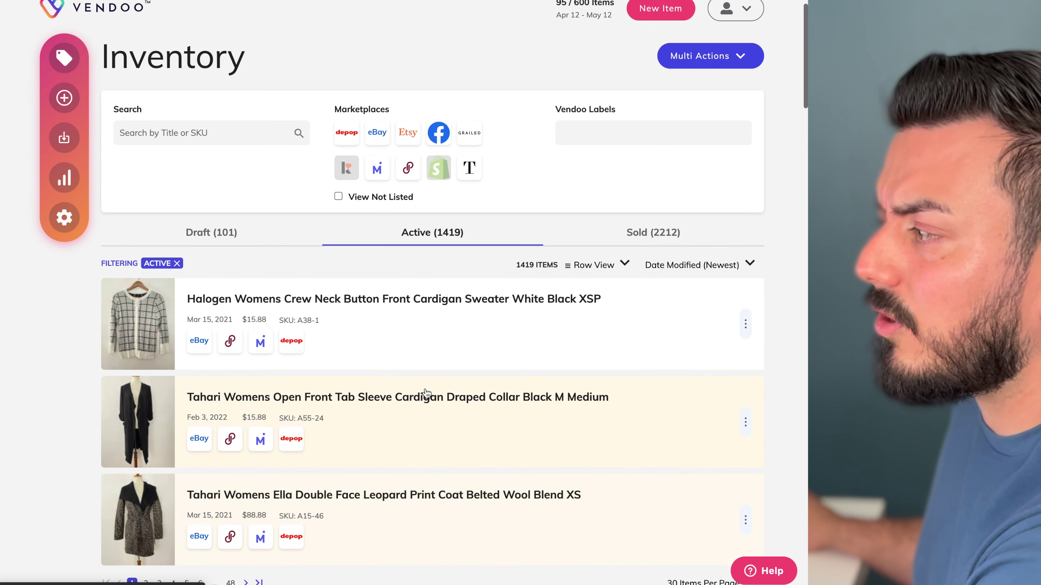
pyautogui.click(701, 274)
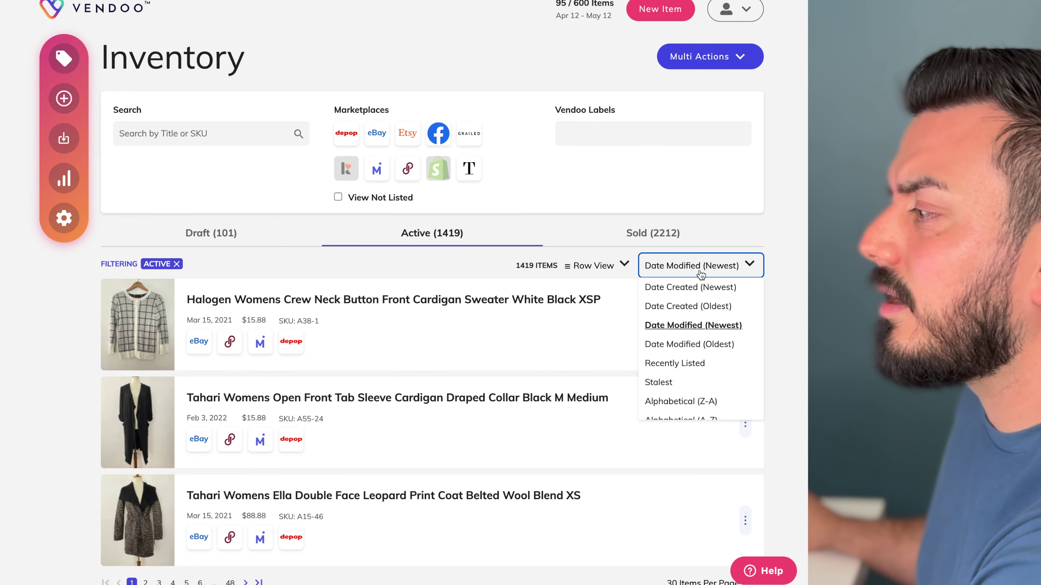
pyautogui.click(677, 307)
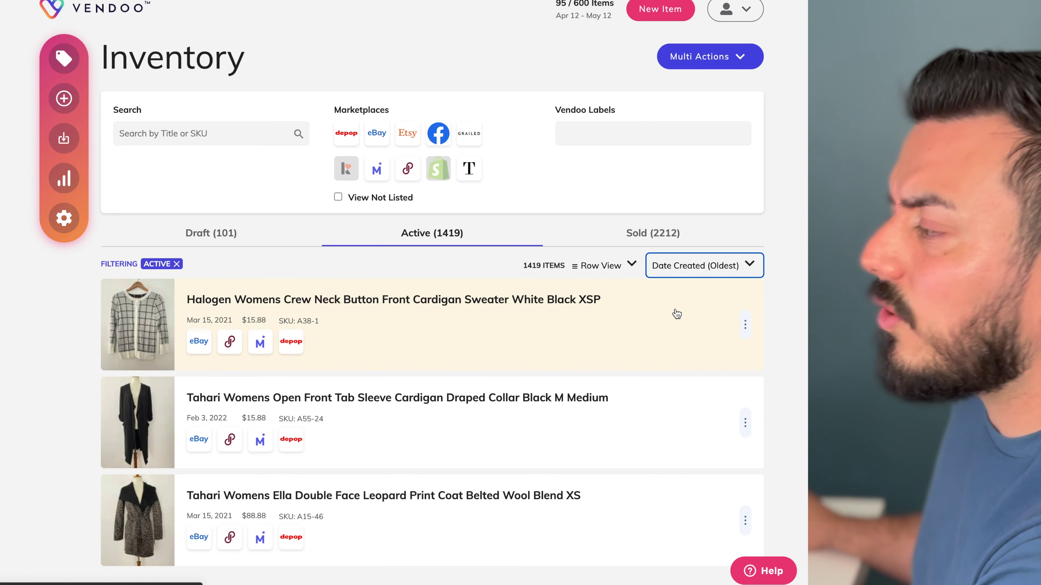
# Browse the oldest active items and open the pink TOPSHOP Long Cardigan Sweater with SKU A3-57
pyautogui.scroll(-7, 543, 416)
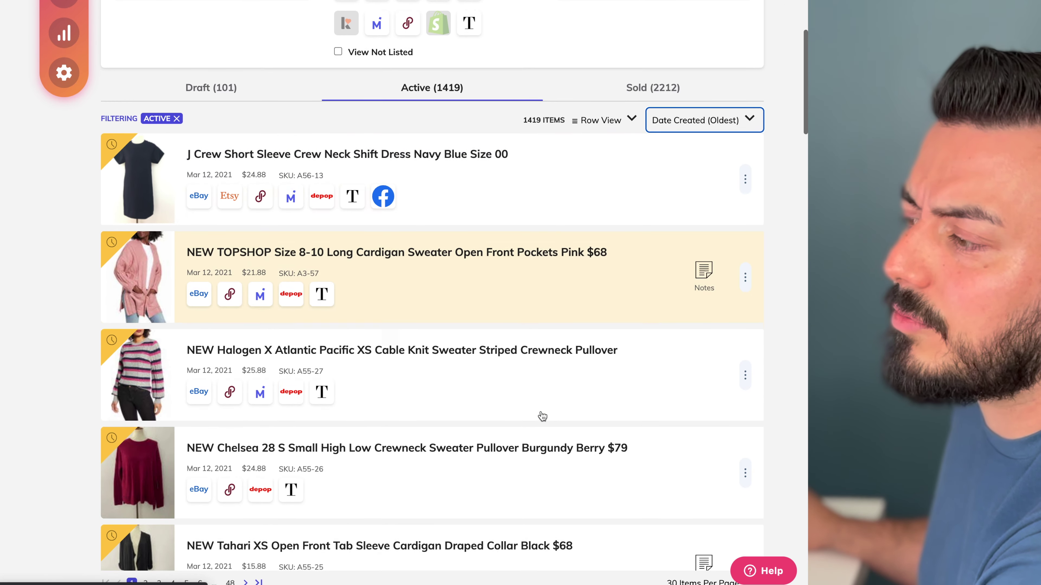
pyautogui.scroll(3, 541, 416)
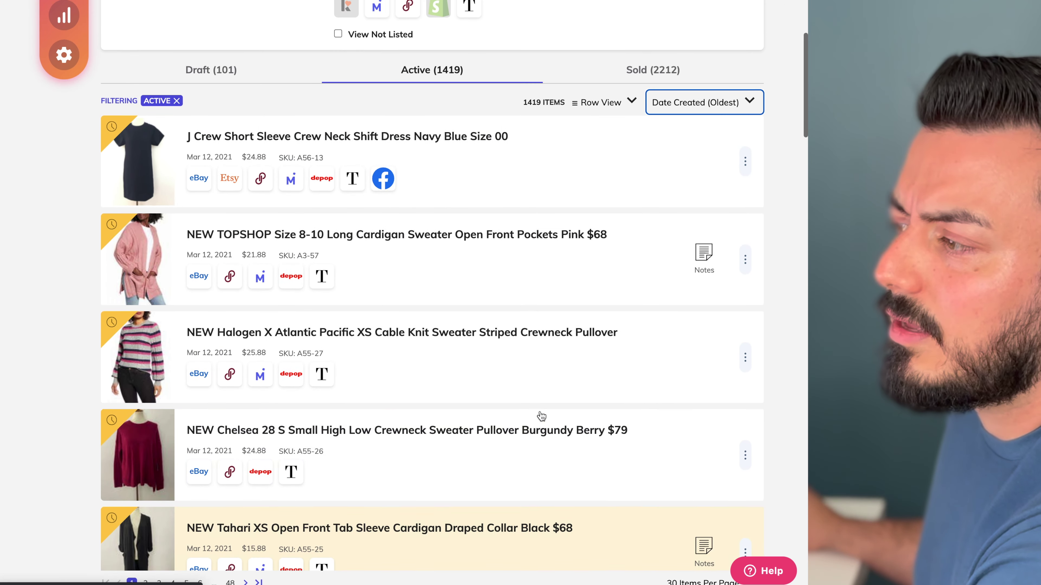
pyautogui.scroll(2, 541, 416)
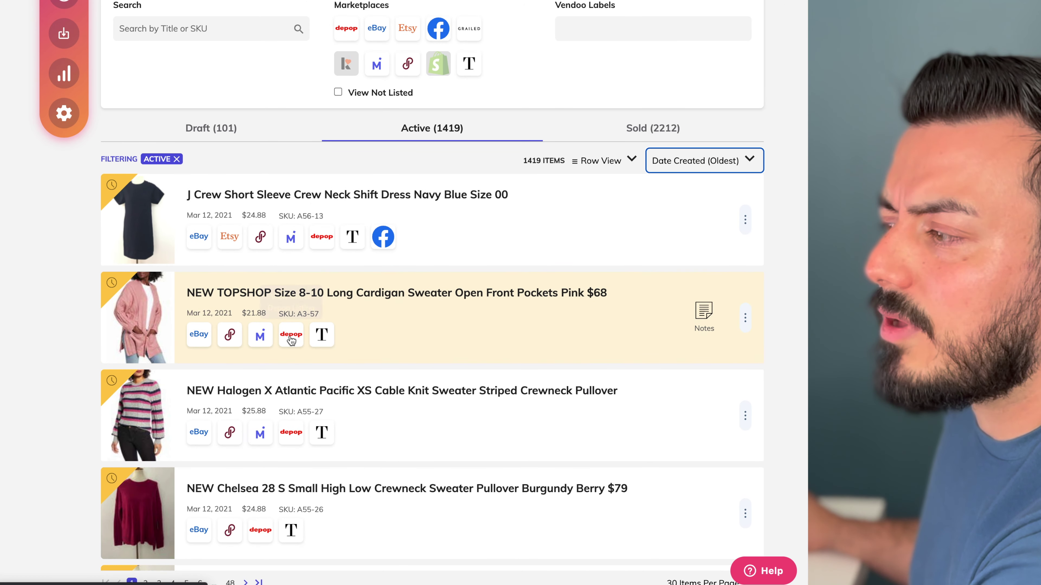
pyautogui.scroll(-3, 573, 330)
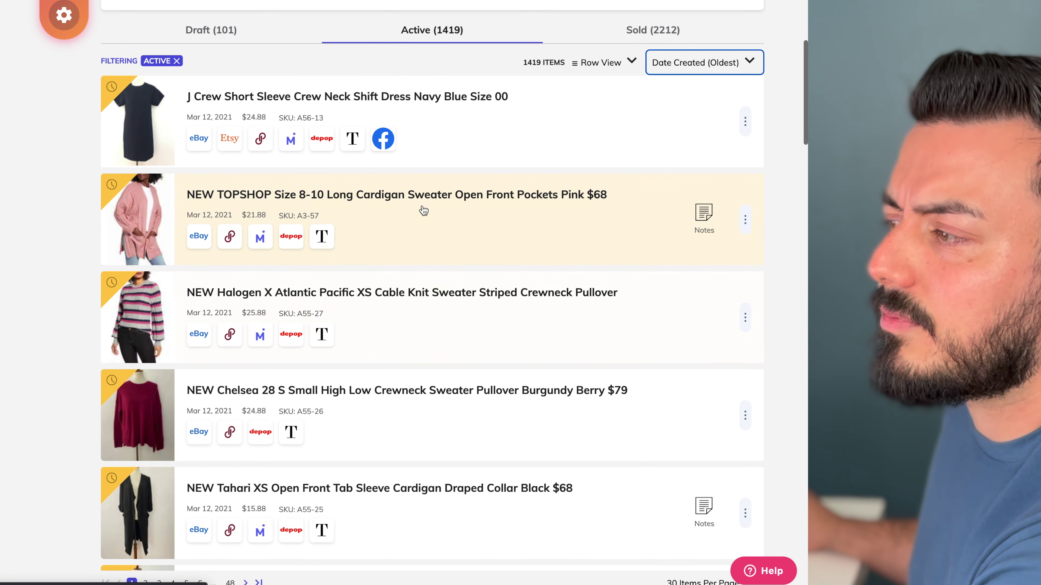
pyautogui.click(448, 219)
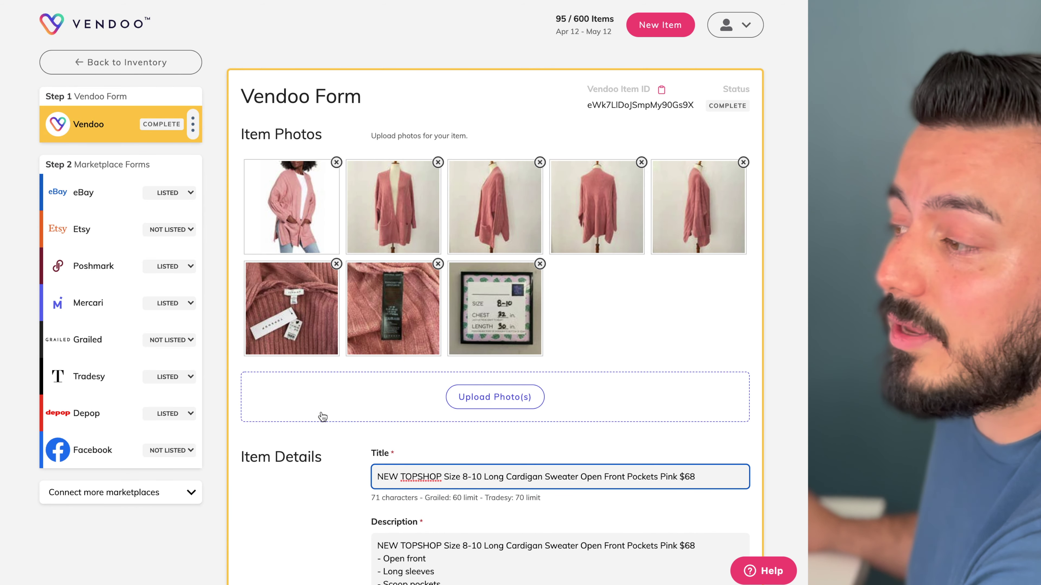
# Review the TOPSHOP cardigan's Vendoo form and delist the item from all marketplaces
pyautogui.scroll(-3, 323, 410)
pyautogui.scroll(-10, 322, 409)
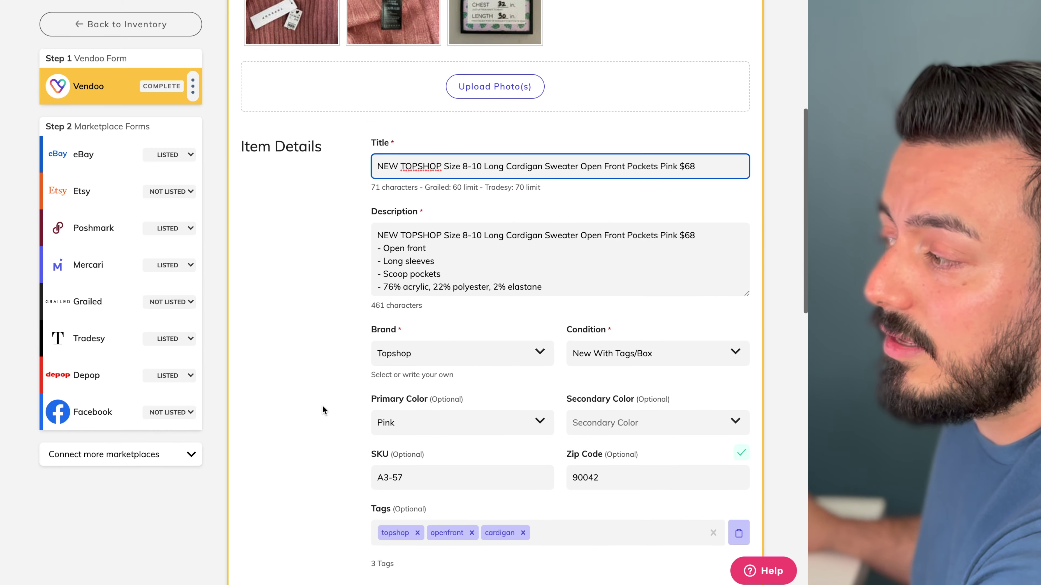
pyautogui.scroll(10, 323, 405)
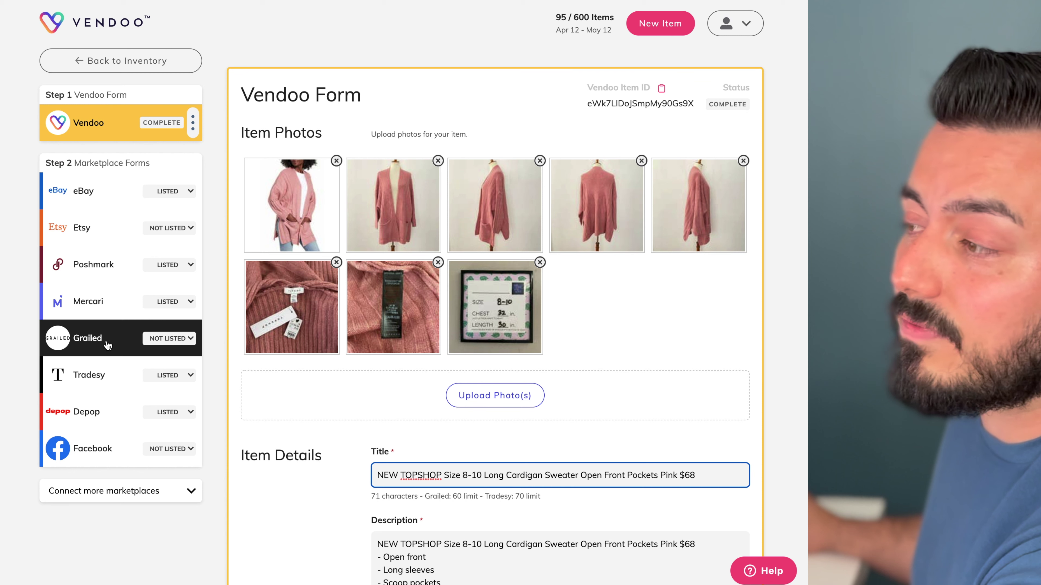
pyautogui.click(193, 123)
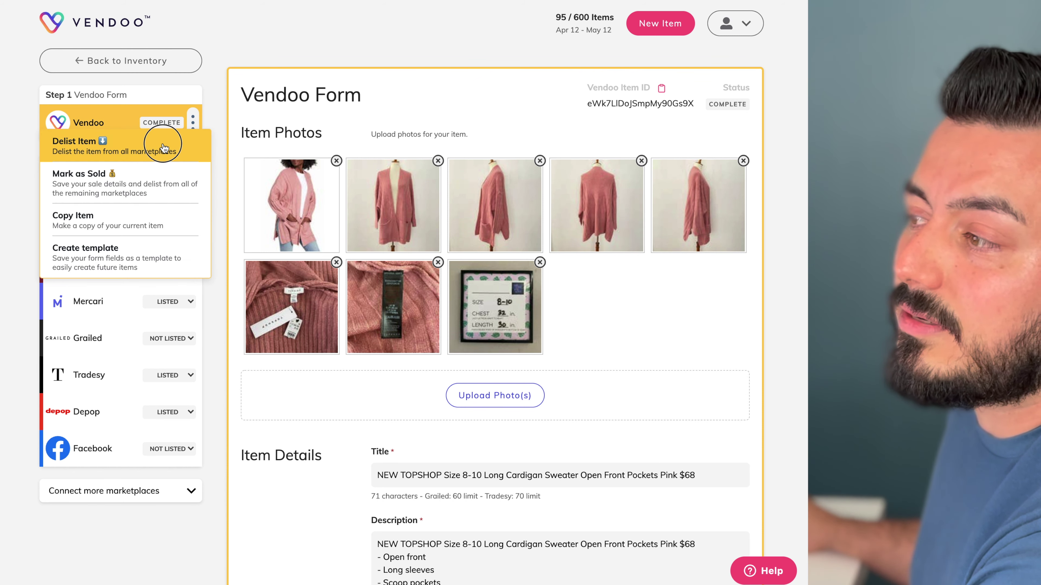
pyautogui.click(174, 145)
pyautogui.click(505, 326)
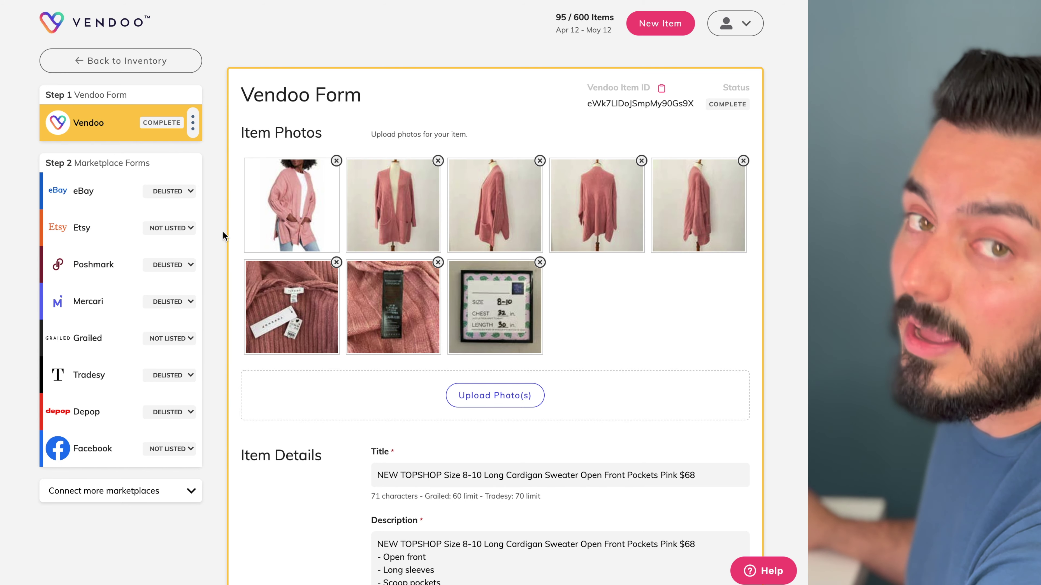
# Review the TOPSHOP cardigan's eBay form and relist the item on eBay
pyautogui.click(79, 201)
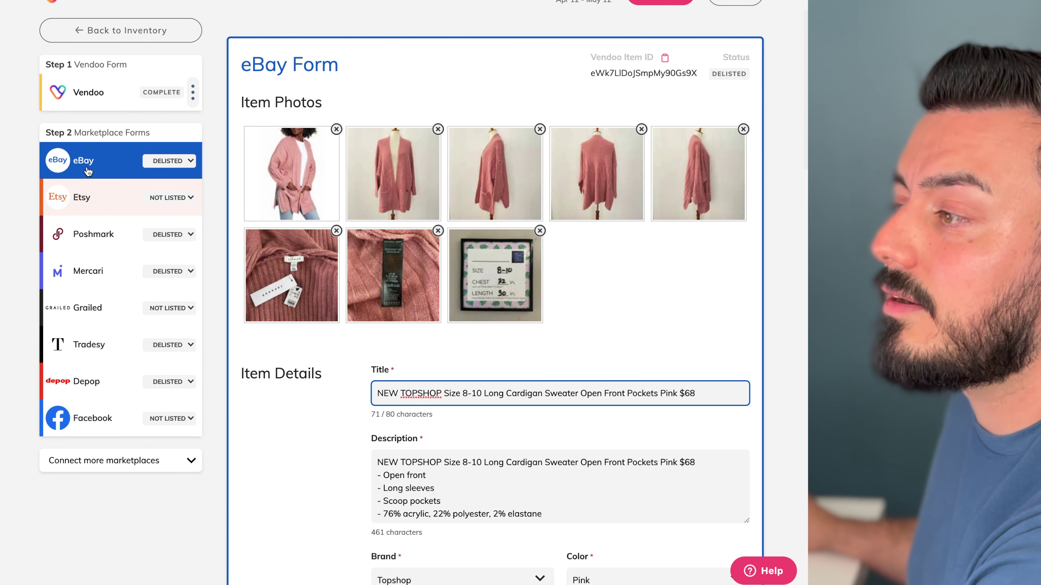
pyautogui.scroll(-10, 713, 381)
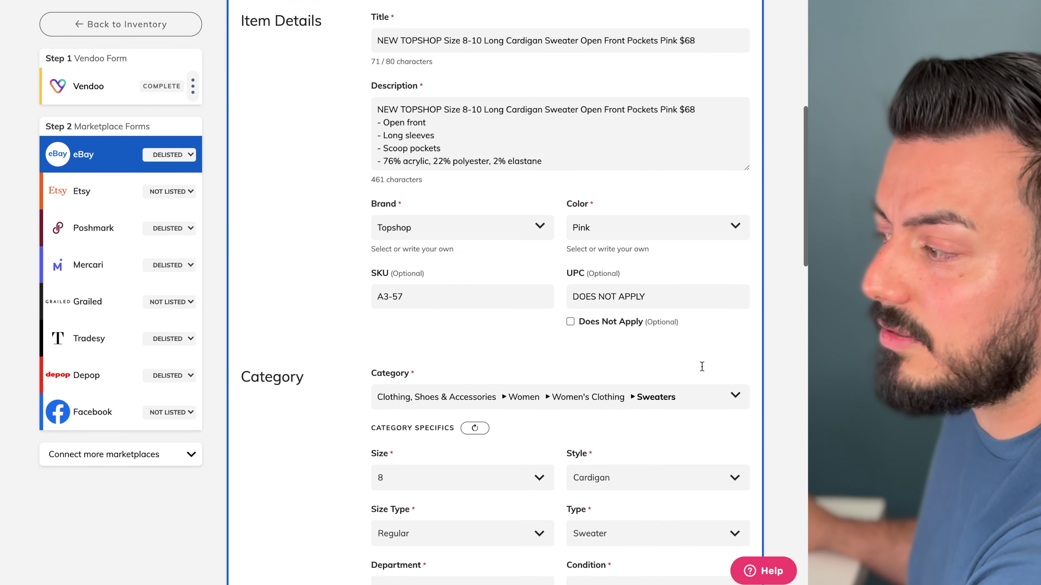
pyautogui.scroll(-10, 546, 376)
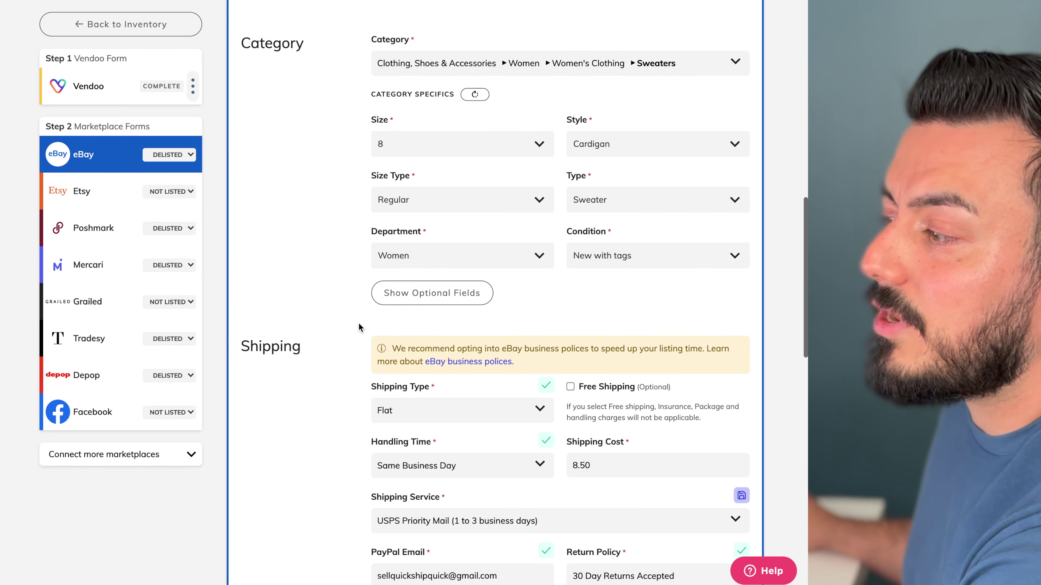
pyautogui.scroll(-13, 312, 327)
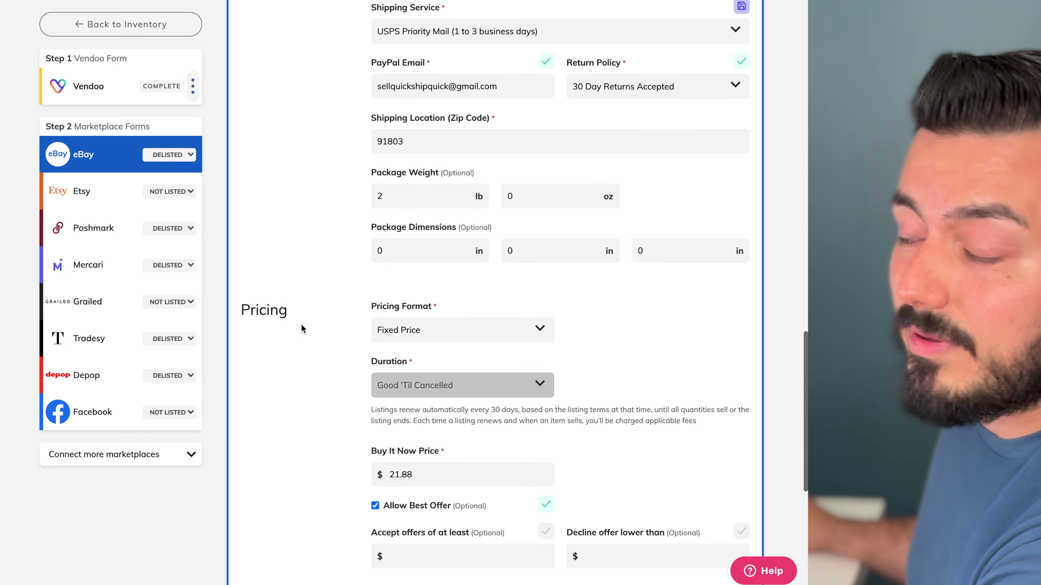
pyautogui.scroll(-4, 303, 328)
pyautogui.click(664, 414)
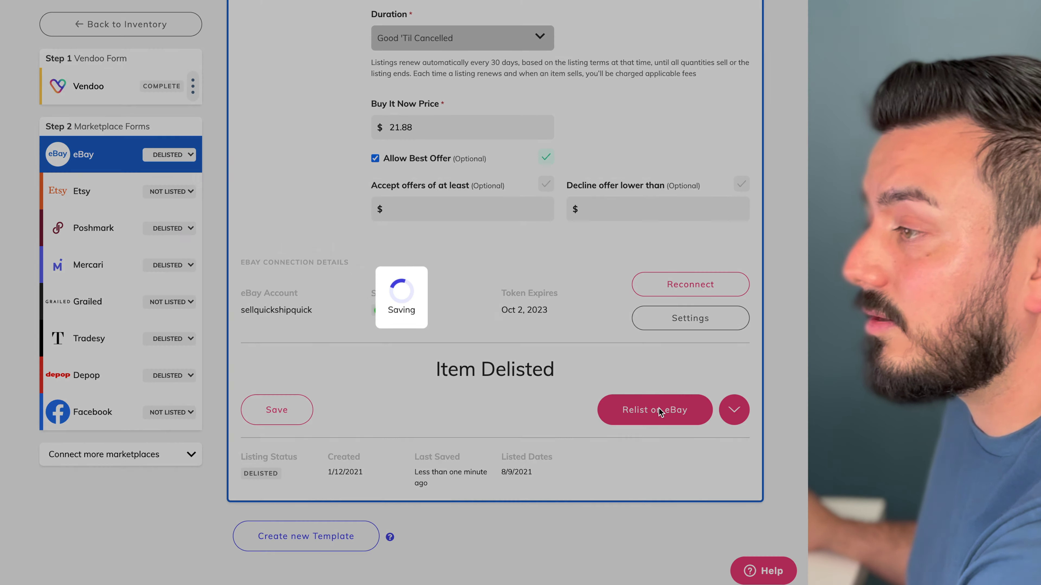
# In the cardigan's Poshmark form, replace the title with the description's first line, "NEW TOPSHOP Size 8-10 Long Cardigan Sweater Open Front Pockets Pink $68"
pyautogui.click(69, 227)
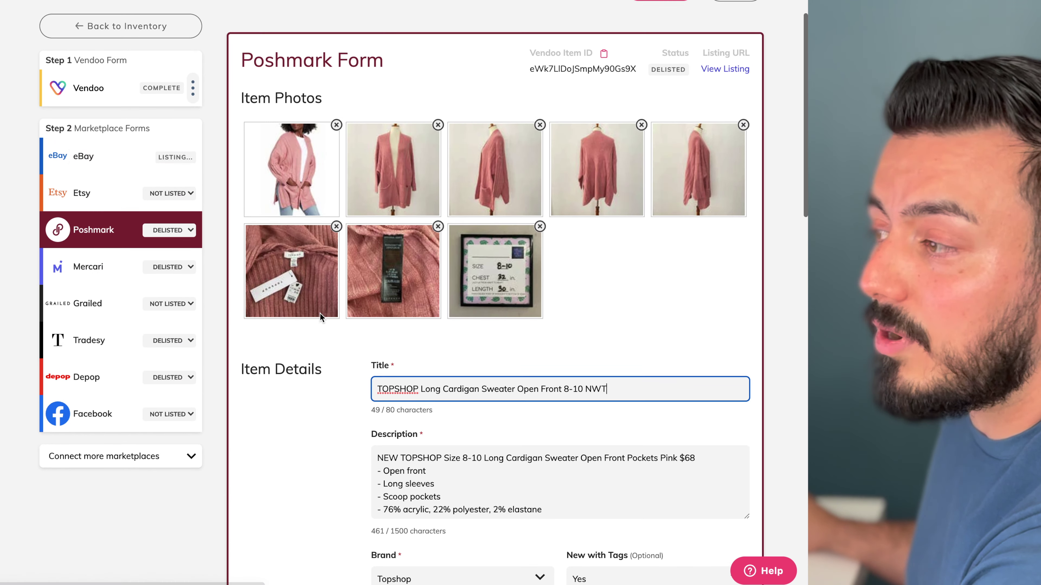
pyautogui.scroll(-9, 301, 351)
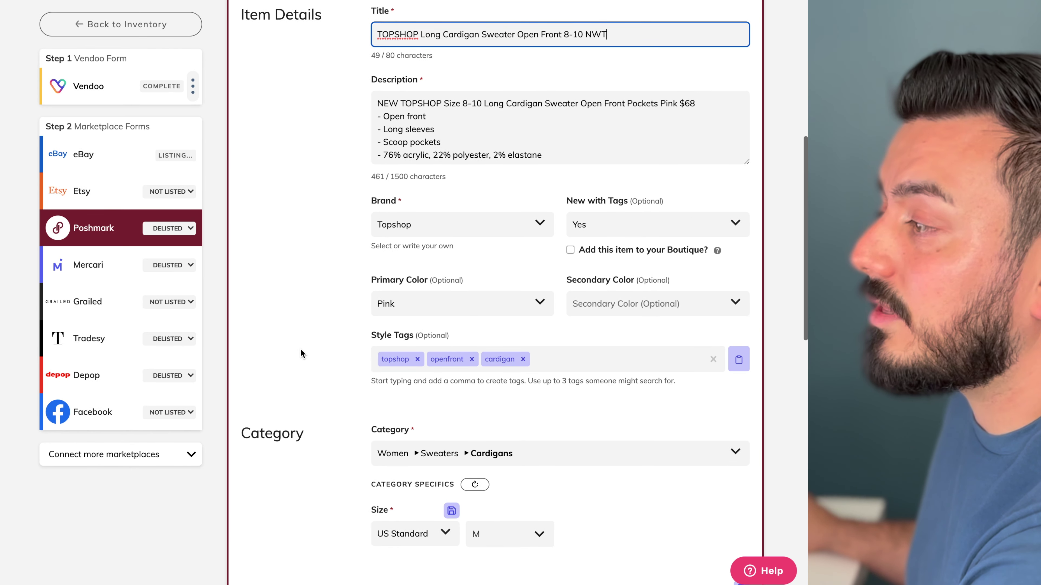
pyautogui.scroll(3, 301, 354)
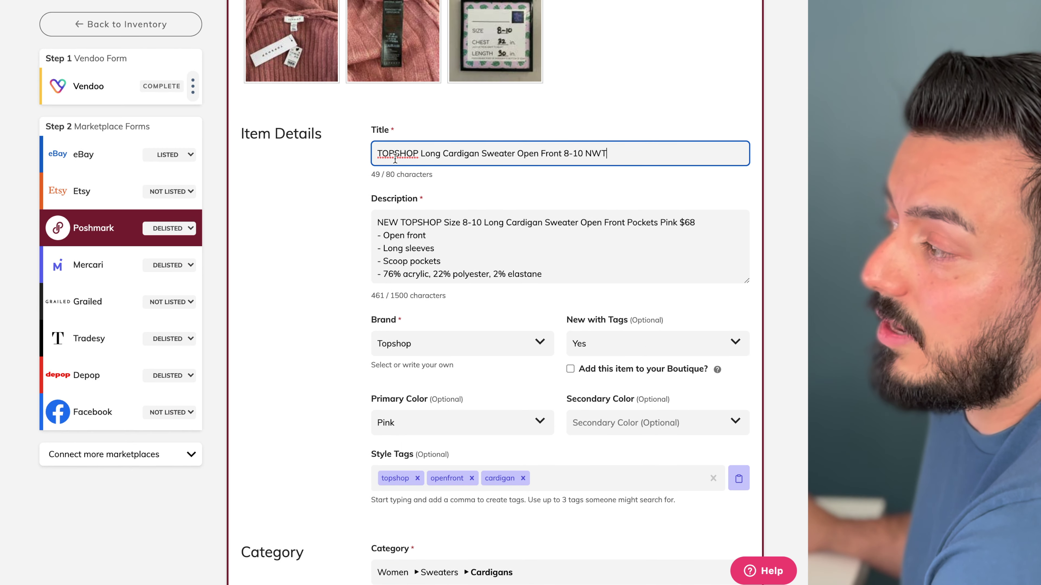
pyautogui.moveTo(697, 222); pyautogui.dragTo(327, 224)
pyautogui.hotkey('ctrl', 'c')
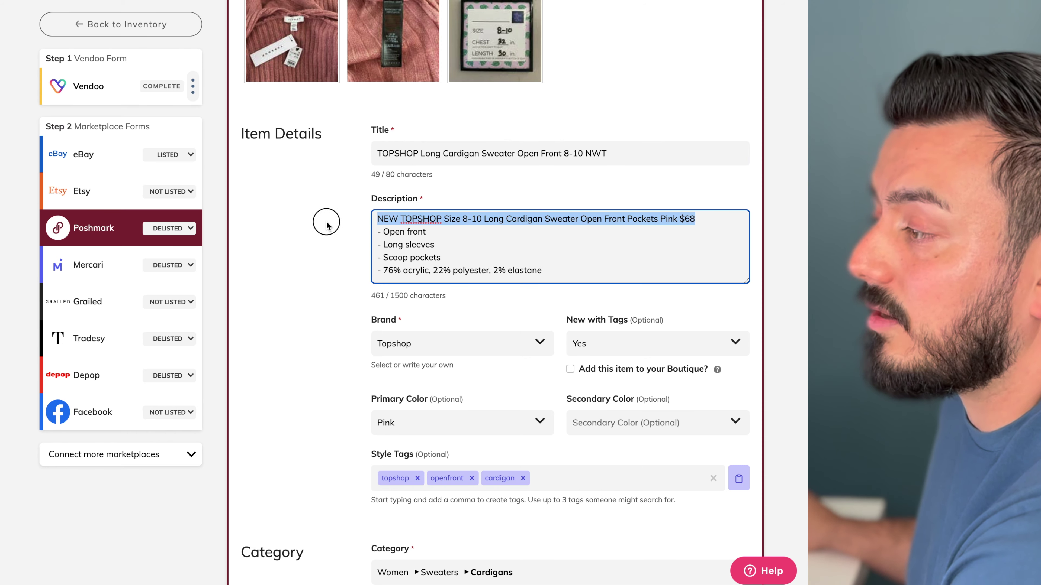
pyautogui.tripleClick(631, 152)
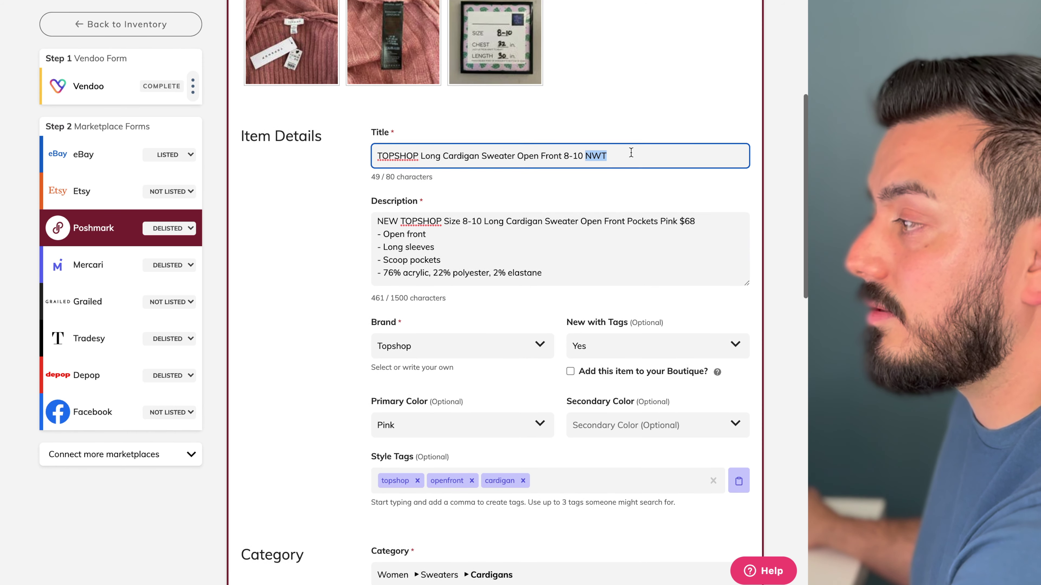
pyautogui.hotkey('ctrl', 'v')
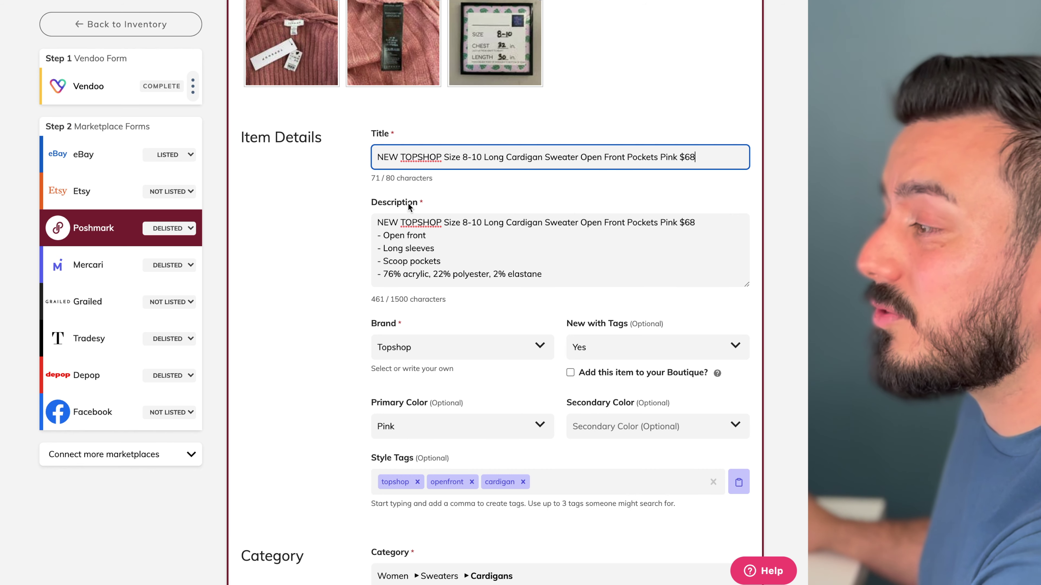
# Review the rest of the cardigan's Poshmark form and relist the item on Poshmark
pyautogui.scroll(-2, 297, 347)
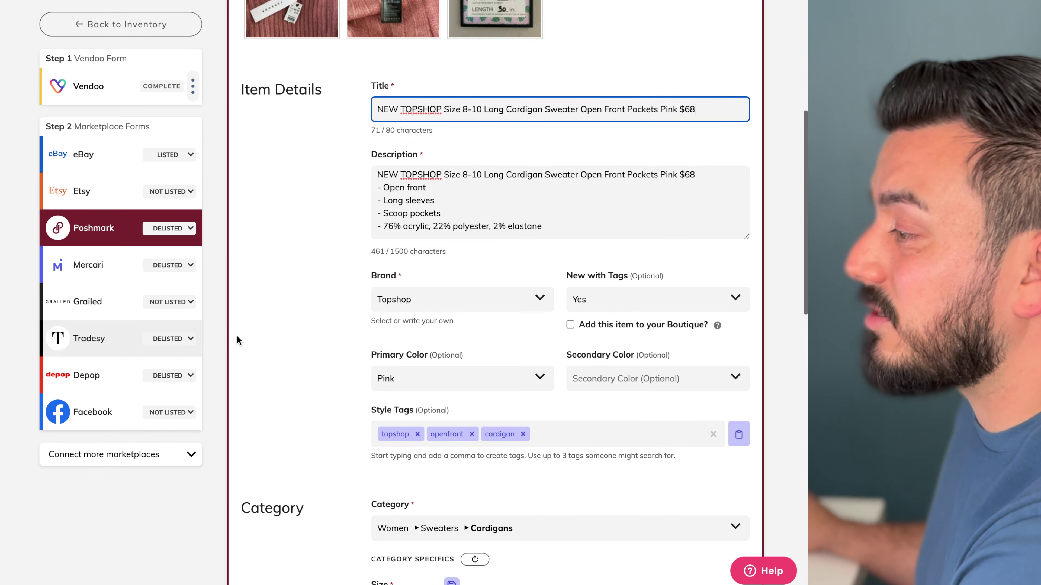
pyautogui.scroll(1, 296, 347)
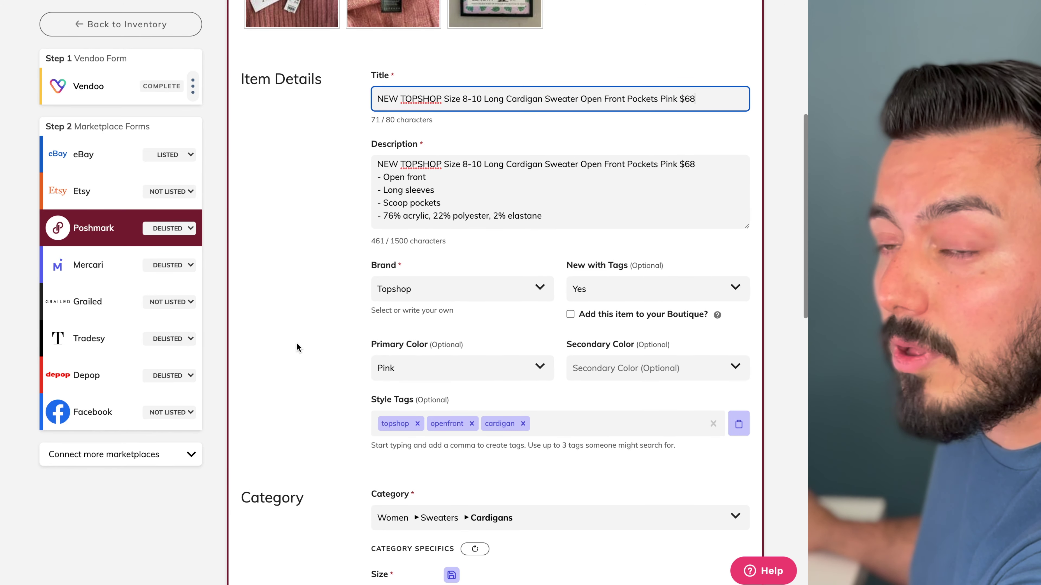
pyautogui.scroll(7, 297, 344)
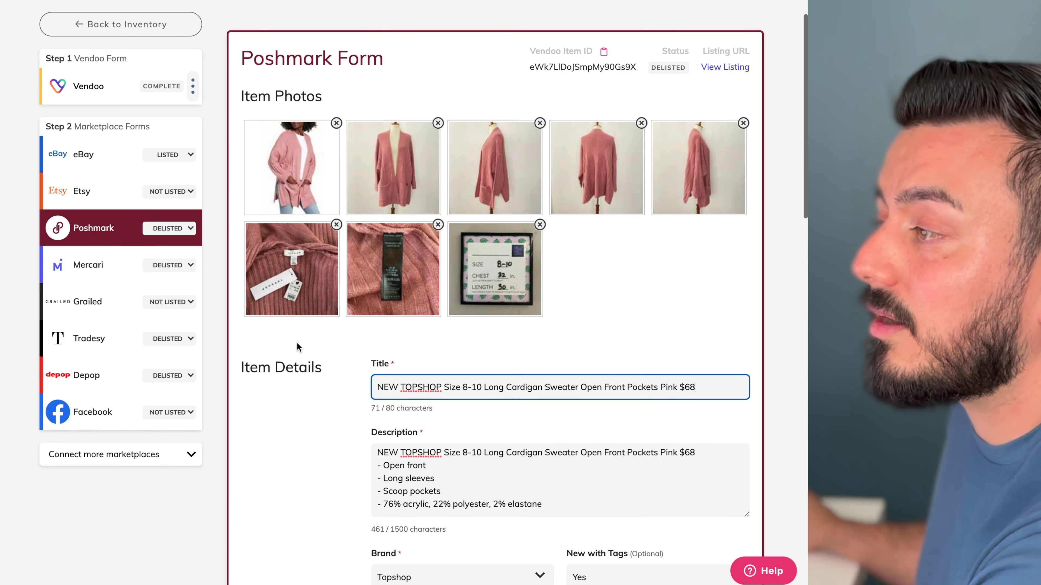
pyautogui.scroll(-2, 295, 338)
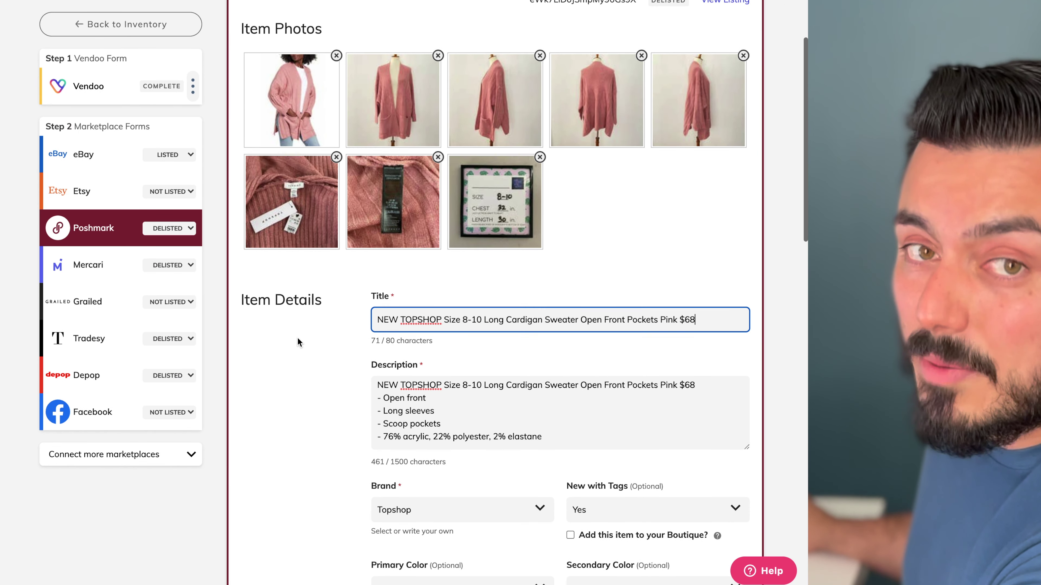
pyautogui.scroll(1, 298, 338)
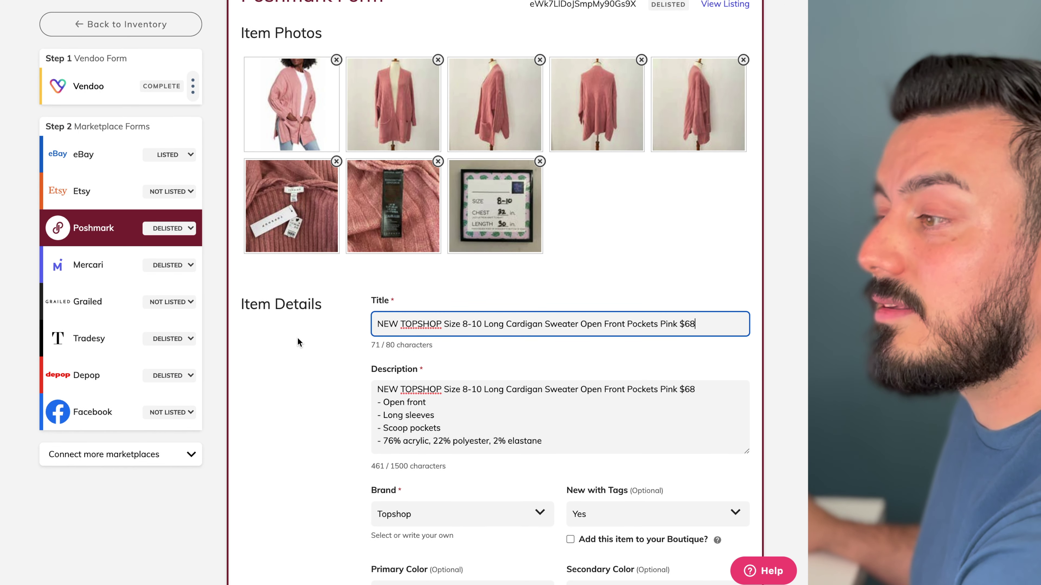
pyautogui.scroll(-7, 298, 338)
pyautogui.scroll(-12, 297, 339)
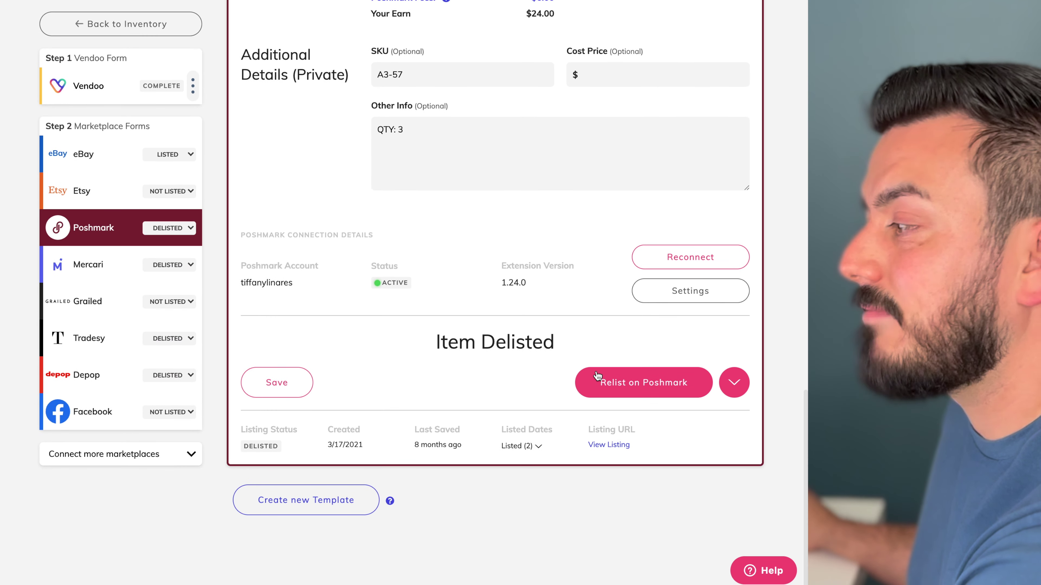
pyautogui.click(615, 380)
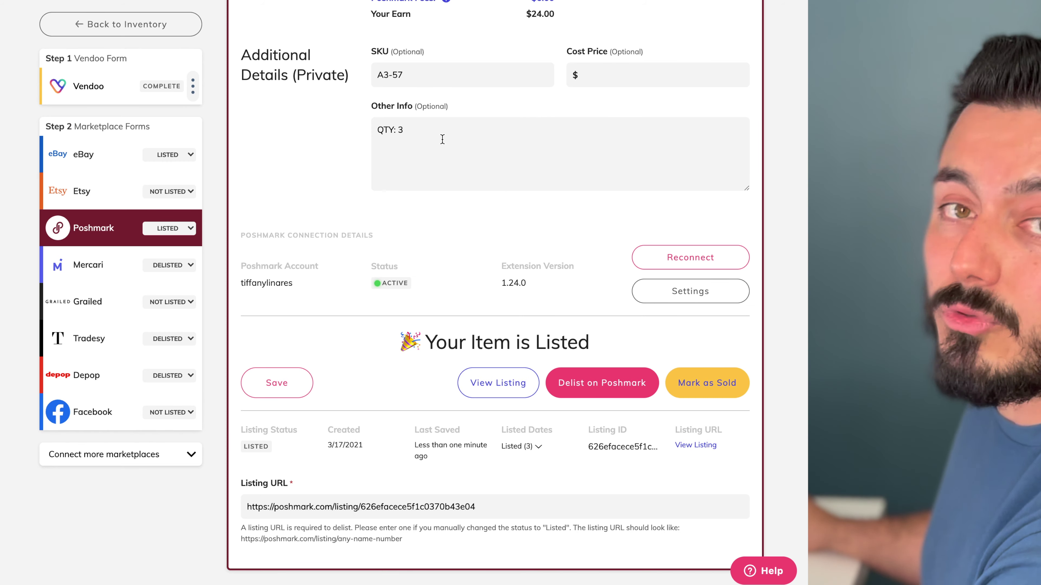
pyautogui.scroll(-3, 447, 155)
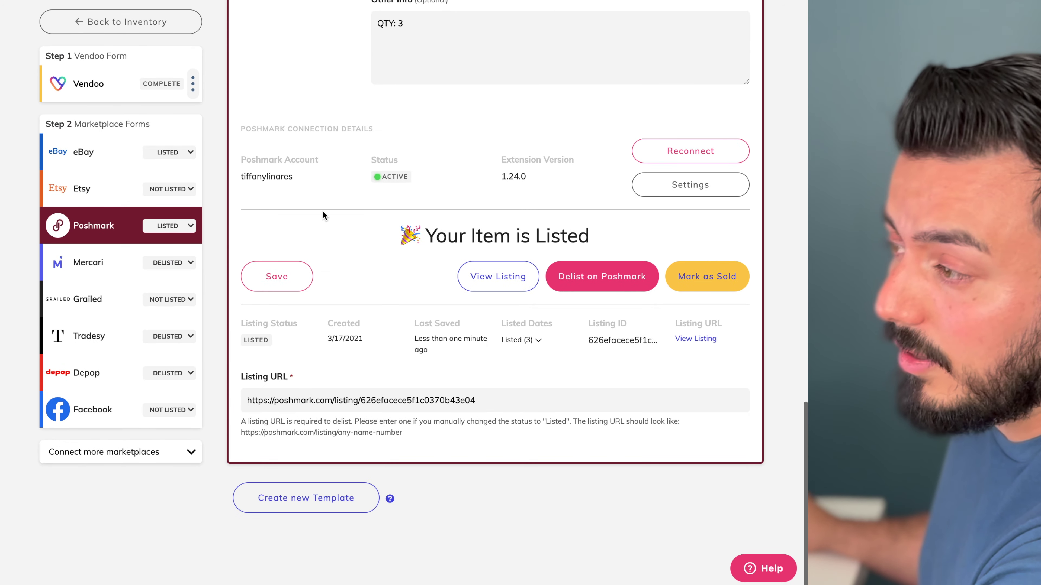
# In the cardigan's Mercari form, replace the title with "NEW TOPSHOP Size 8-10 Long Cardigan Sweater Open Front Pockets Pink $68"
pyautogui.click(88, 265)
pyautogui.scroll(-10, 346, 275)
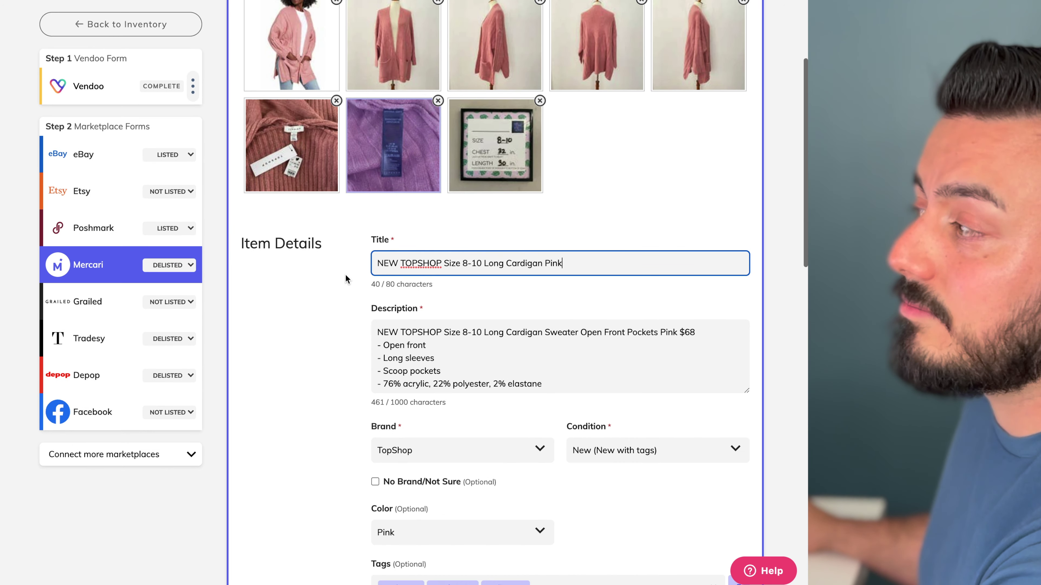
pyautogui.scroll(6, 345, 274)
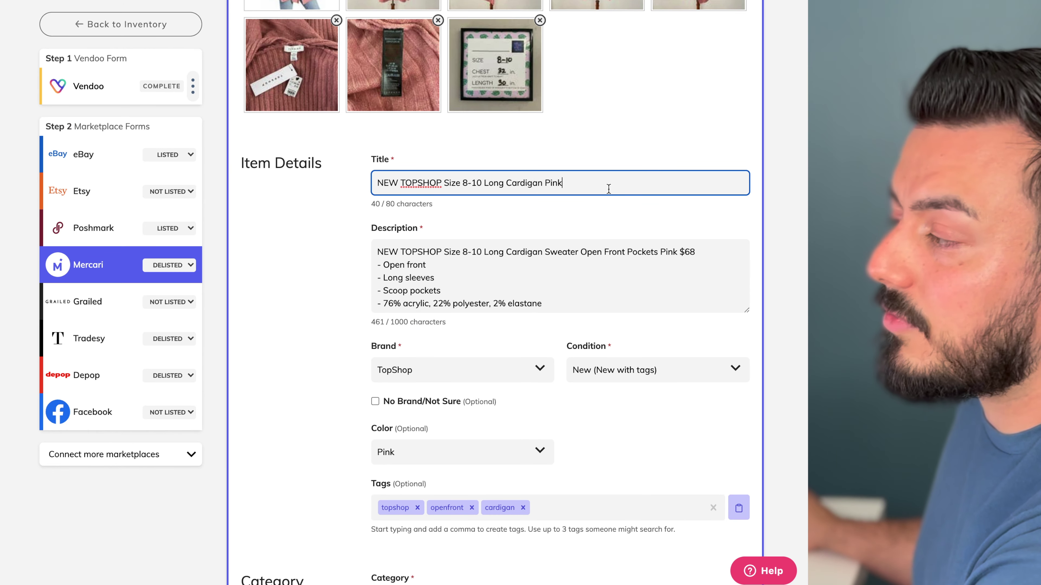
pyautogui.hotkey('ctrl', 'a')
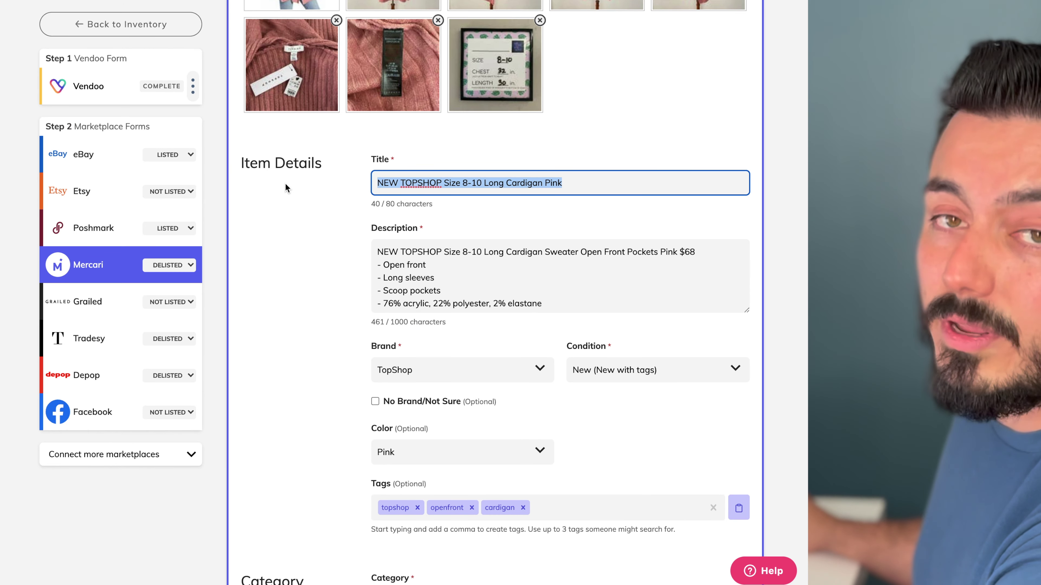
pyautogui.hotkey('ctrl', 'v')
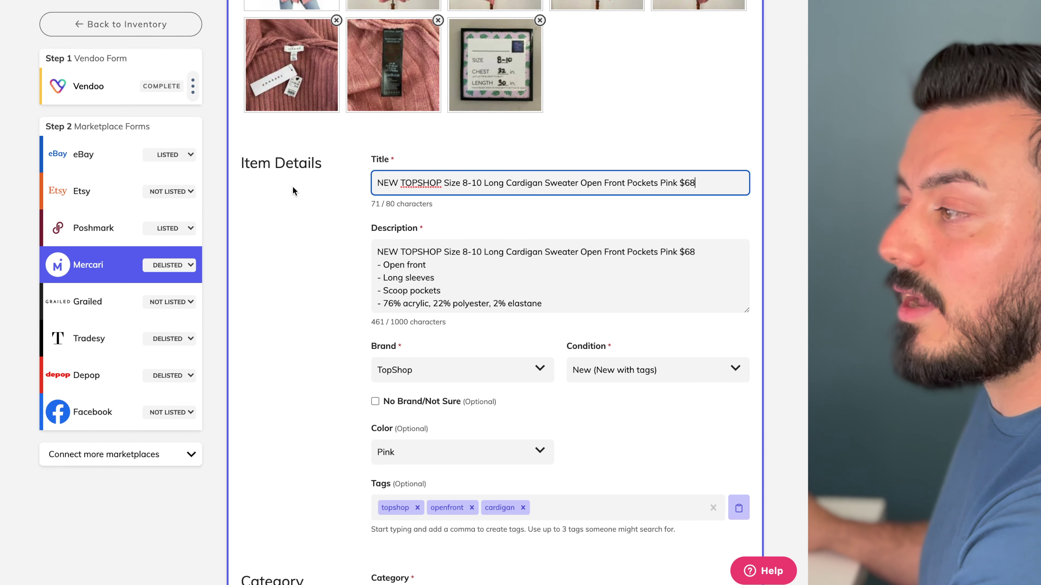
# Review the cardigan's Mercari category, shipping and pricing details and relist the item on Mercari
pyautogui.scroll(-7, 303, 260)
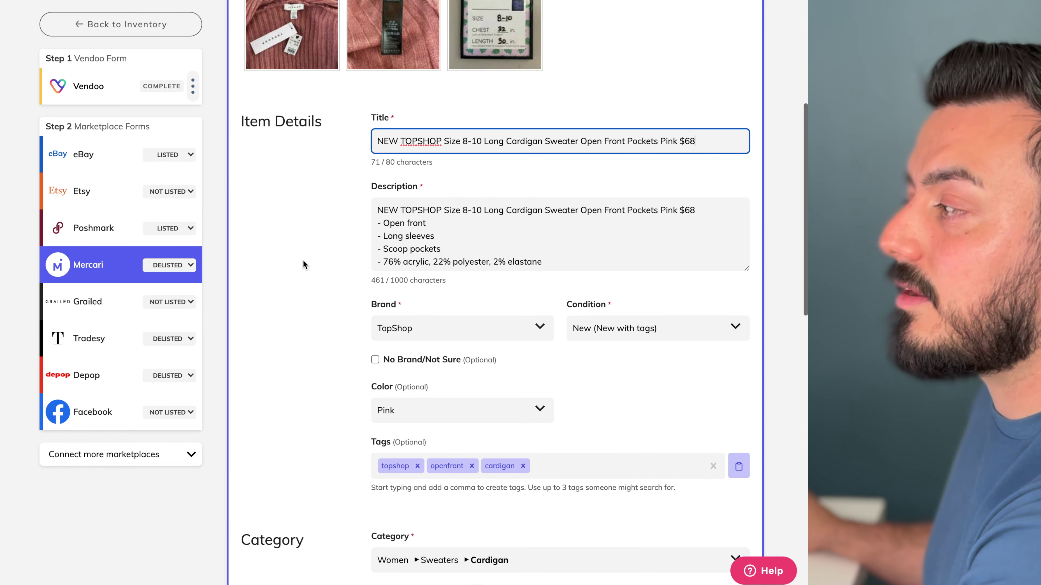
pyautogui.scroll(4, 303, 261)
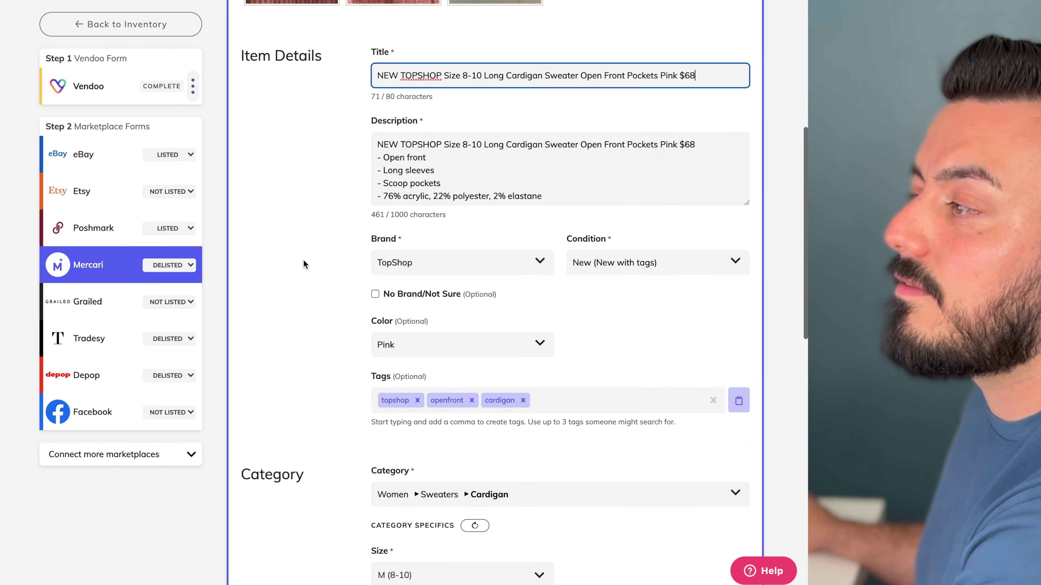
pyautogui.scroll(-7, 303, 261)
pyautogui.scroll(-4, 304, 260)
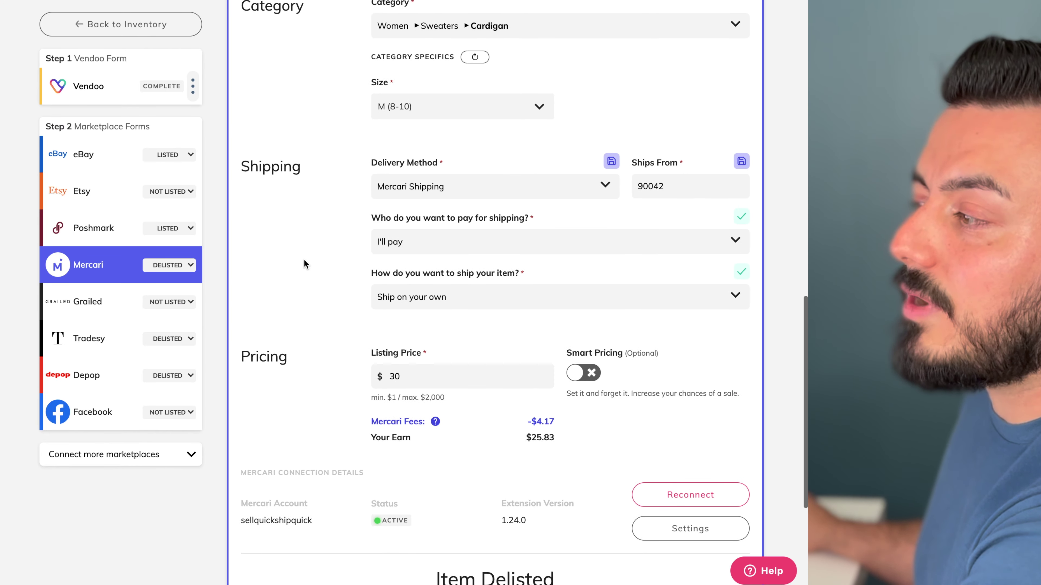
pyautogui.scroll(-3, 297, 256)
pyautogui.scroll(-2, 315, 276)
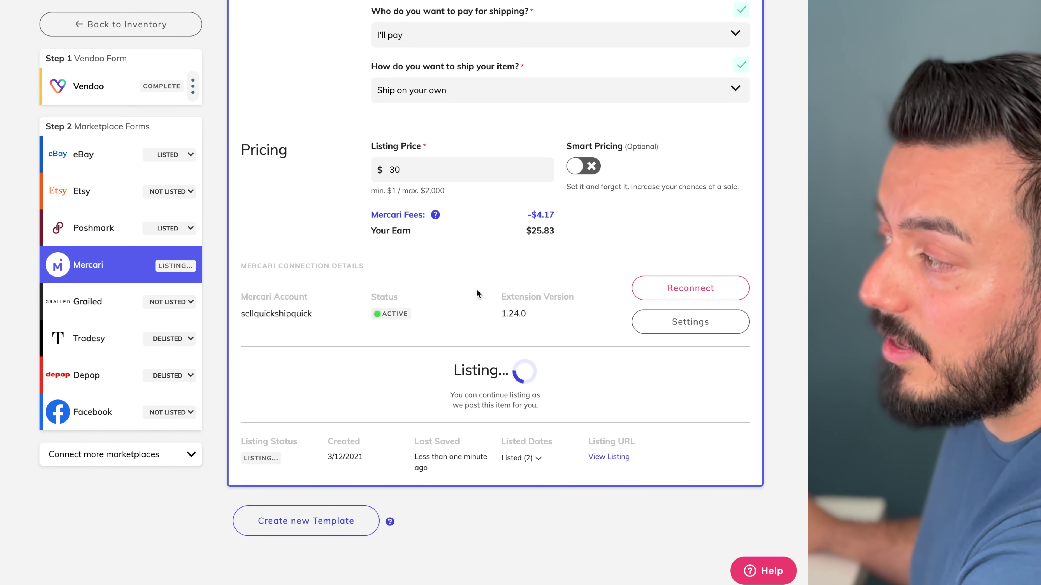
pyautogui.scroll(5, 290, 294)
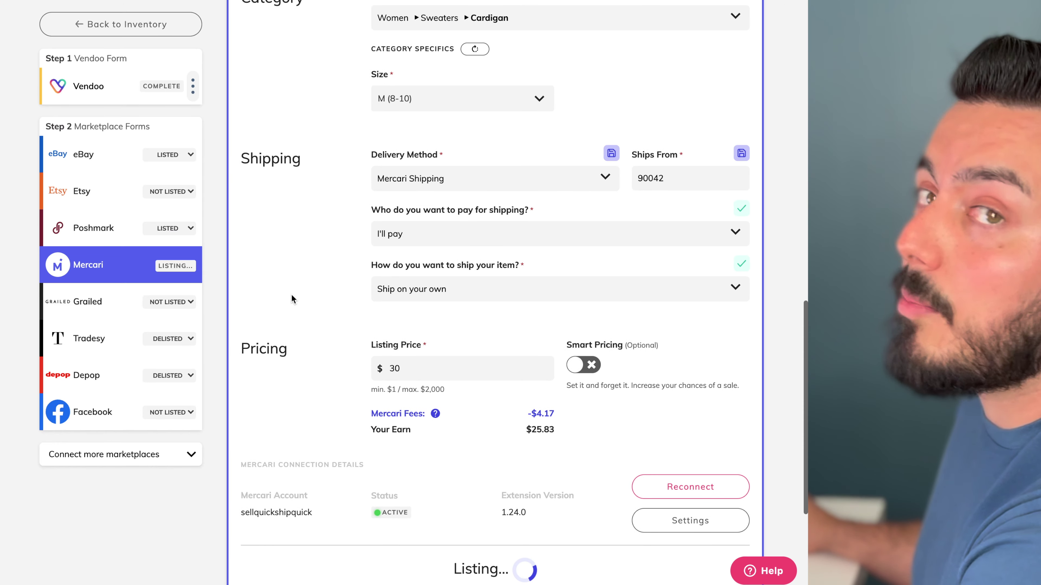
pyautogui.scroll(6, 292, 299)
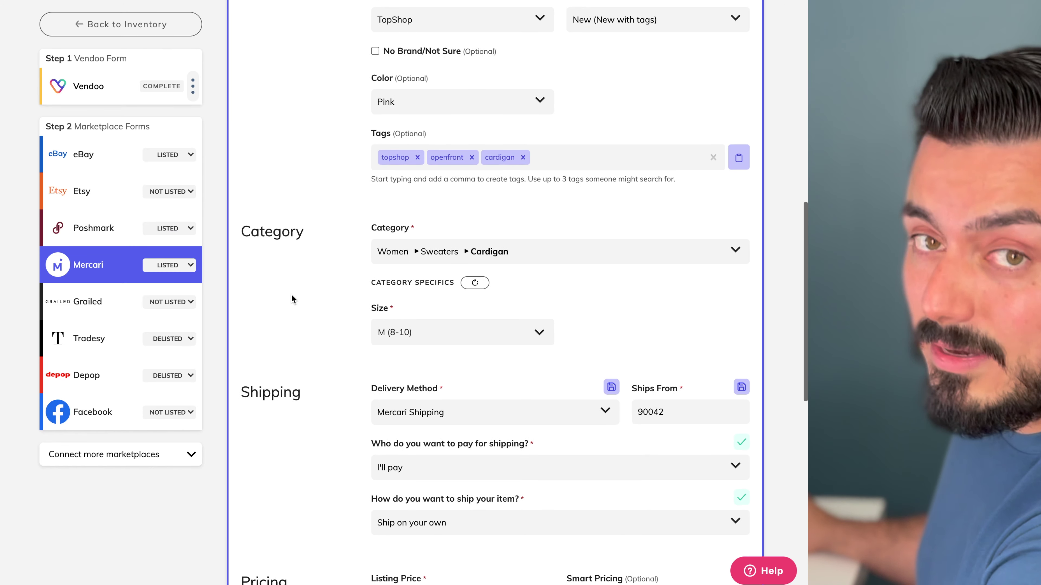